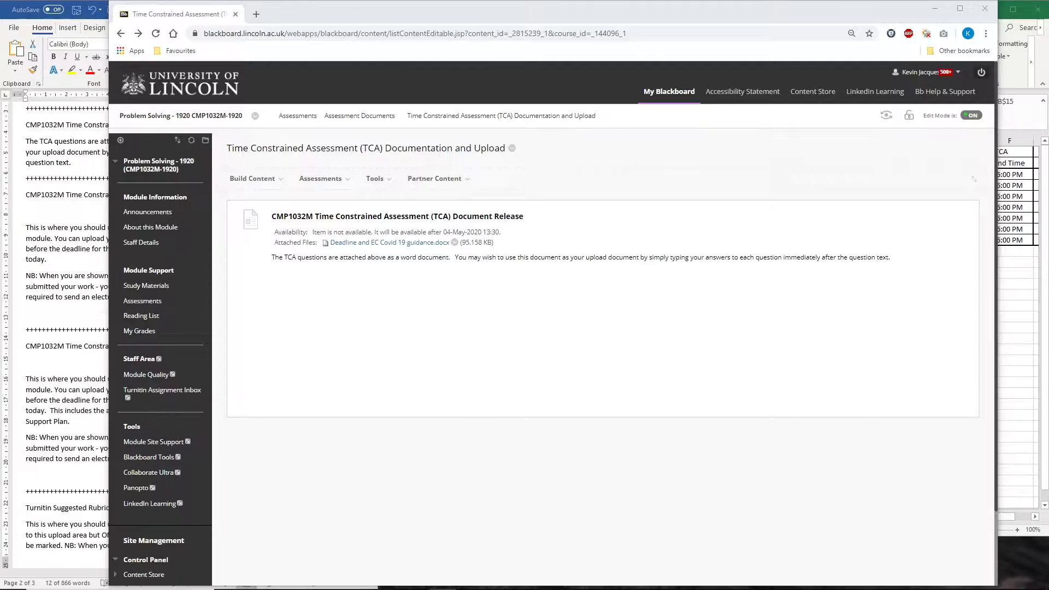
Add a new Turnitin assignment to the TCA Documentation and Upload area, using the Paper Assignment type.
click(241, 181)
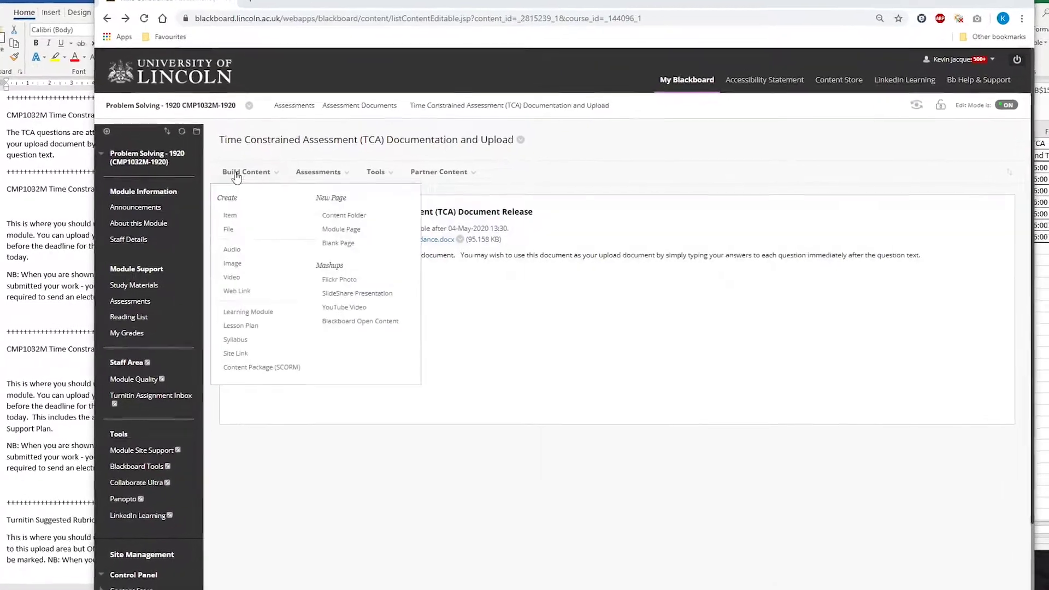
click(310, 177)
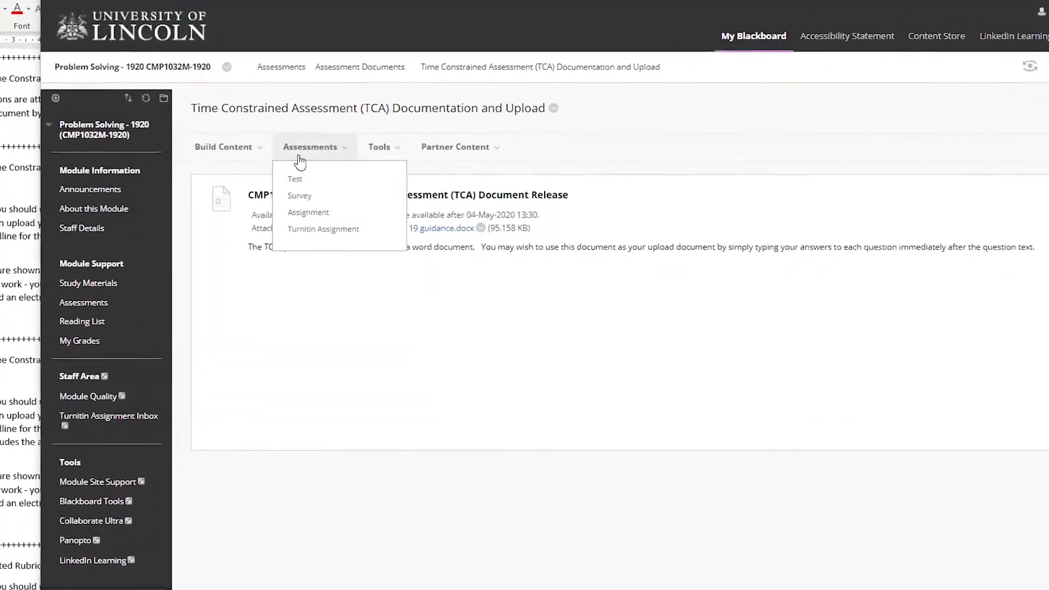
click(301, 124)
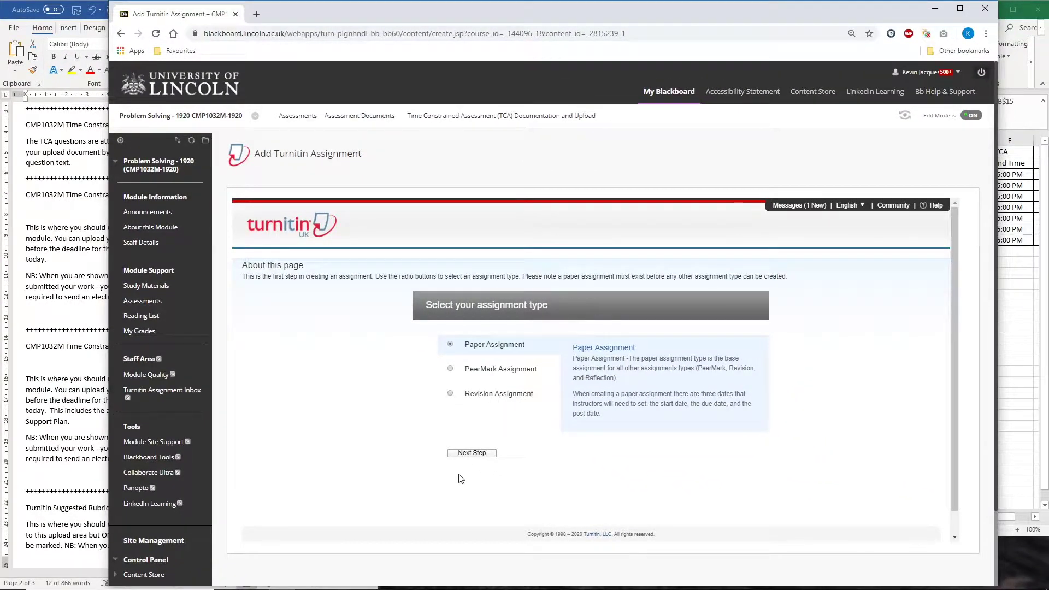
click(466, 456)
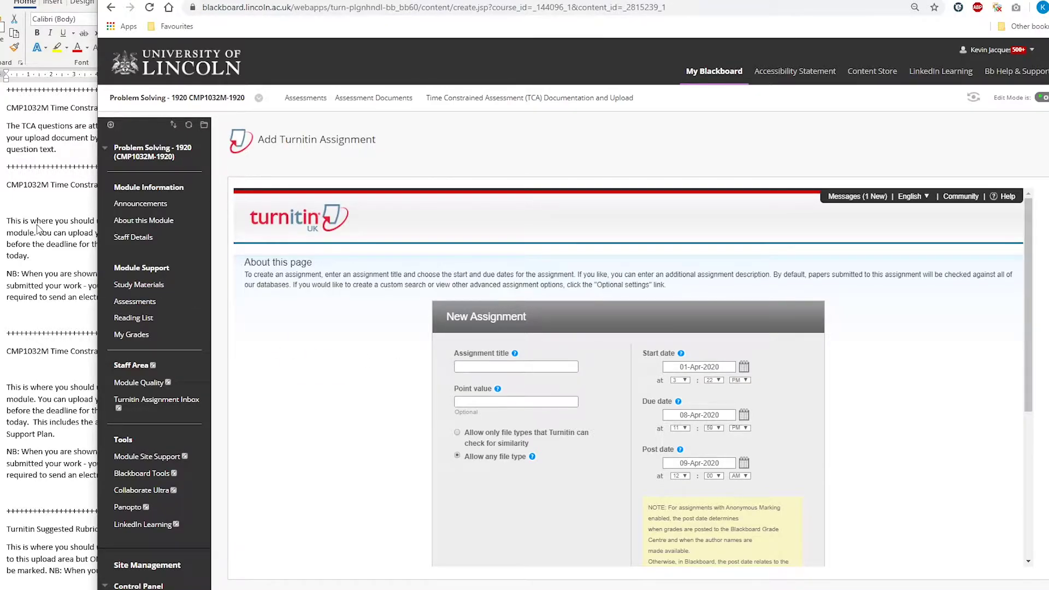
Copy "CMP1032M Time Constrained Assessment (TCA) Upload – Due 18:00 on 4th May, 2020" from Word into the assignment title and set the point value to 100.
click(38, 228)
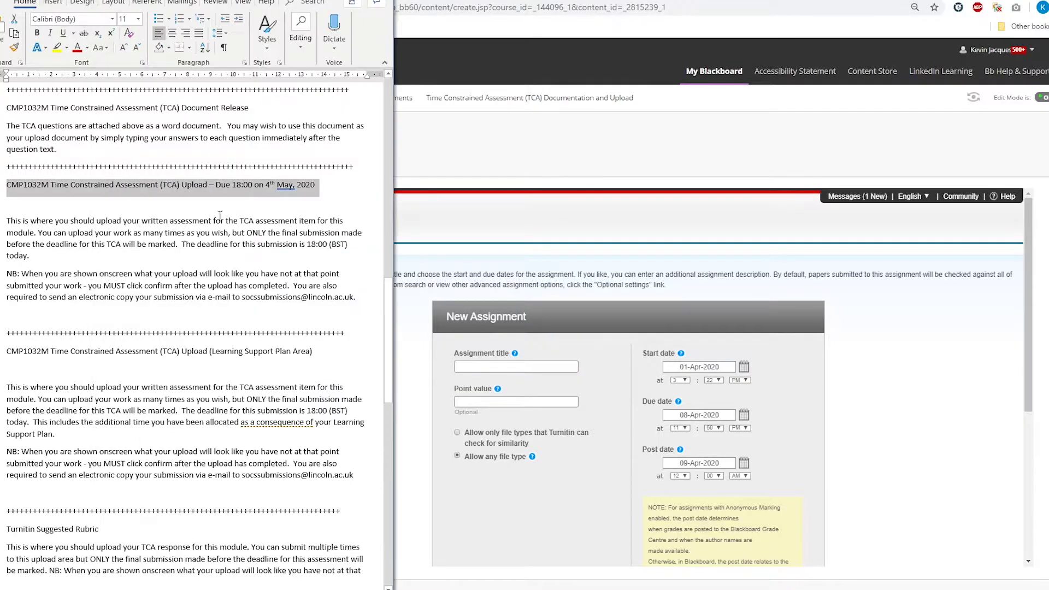
drag(327, 188, 10, 184)
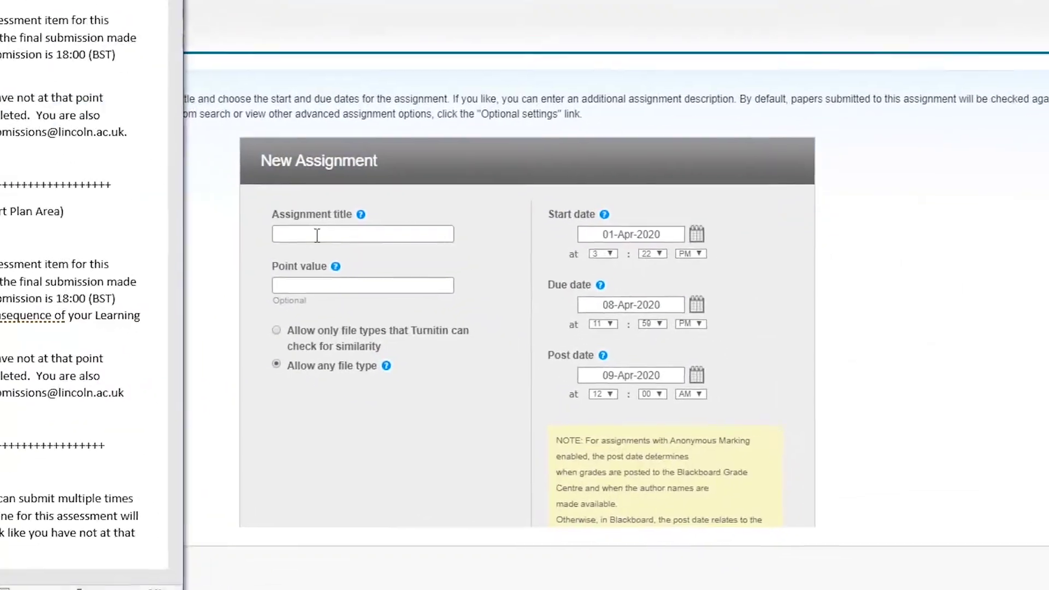
click(425, 320)
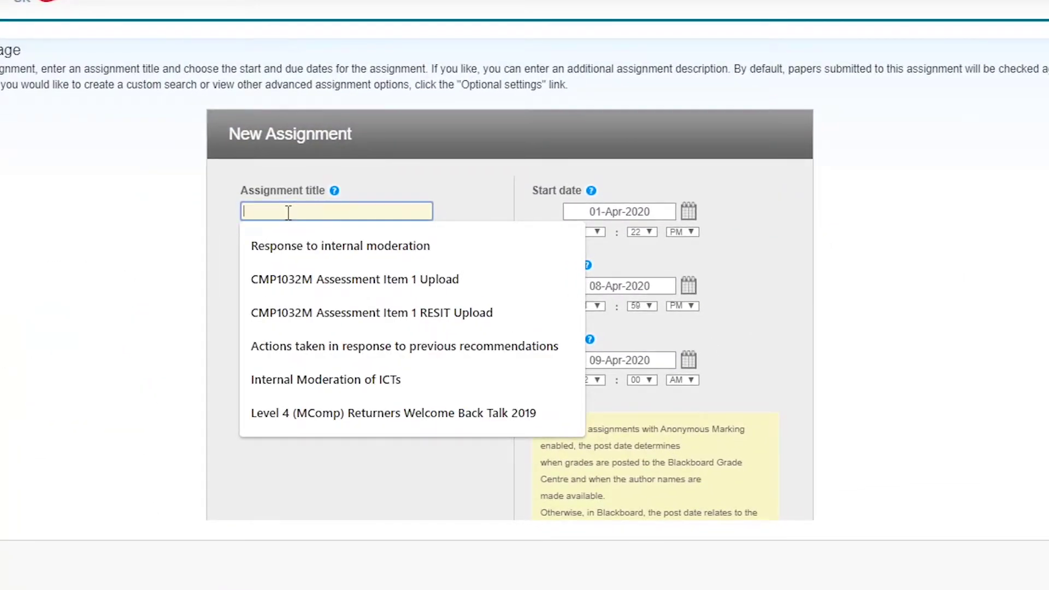
key(ctrl+v)
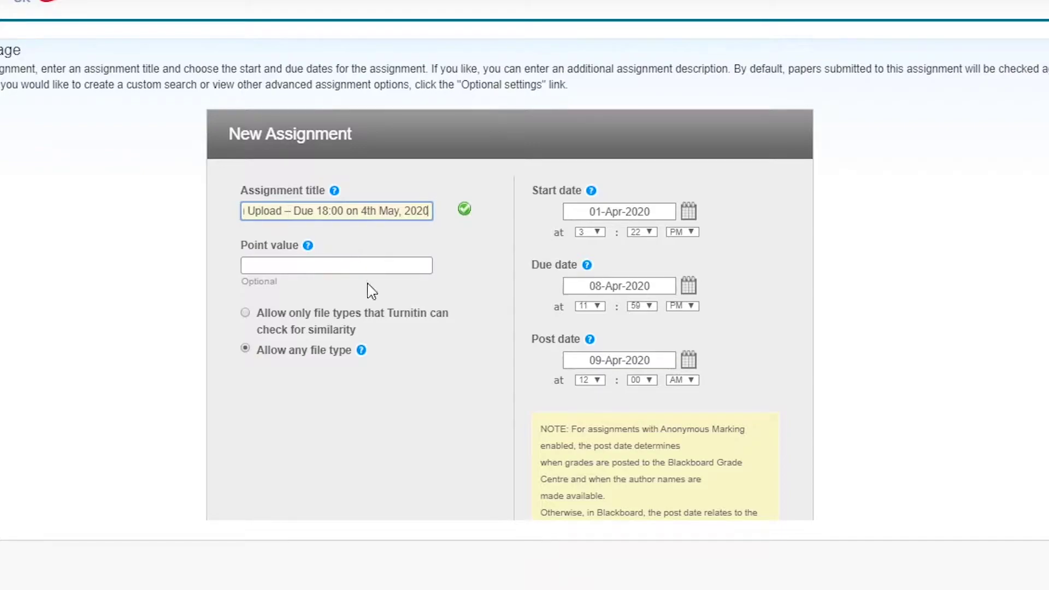
click(320, 266)
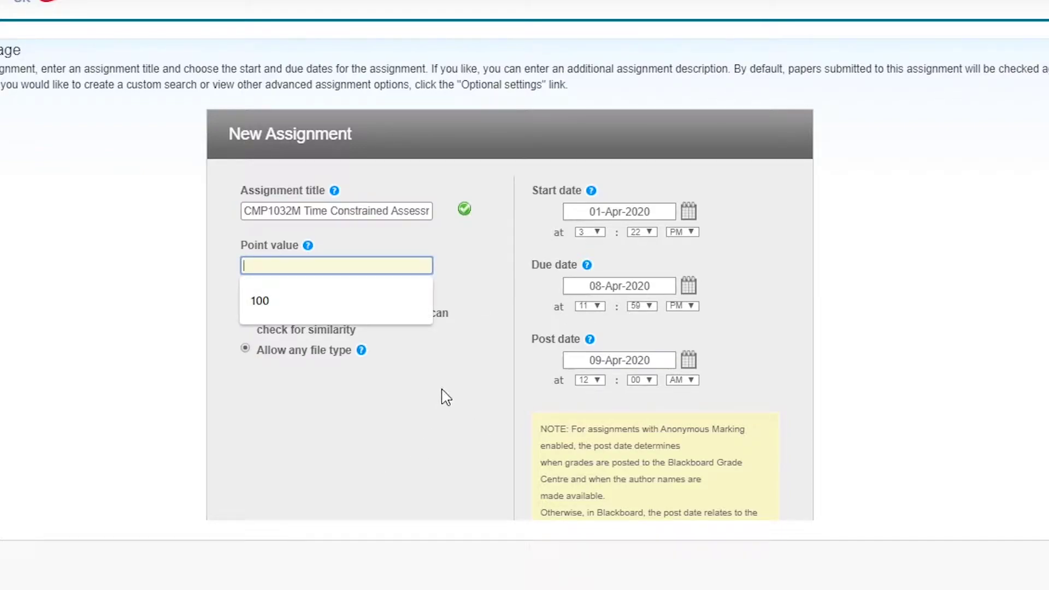
click(275, 300)
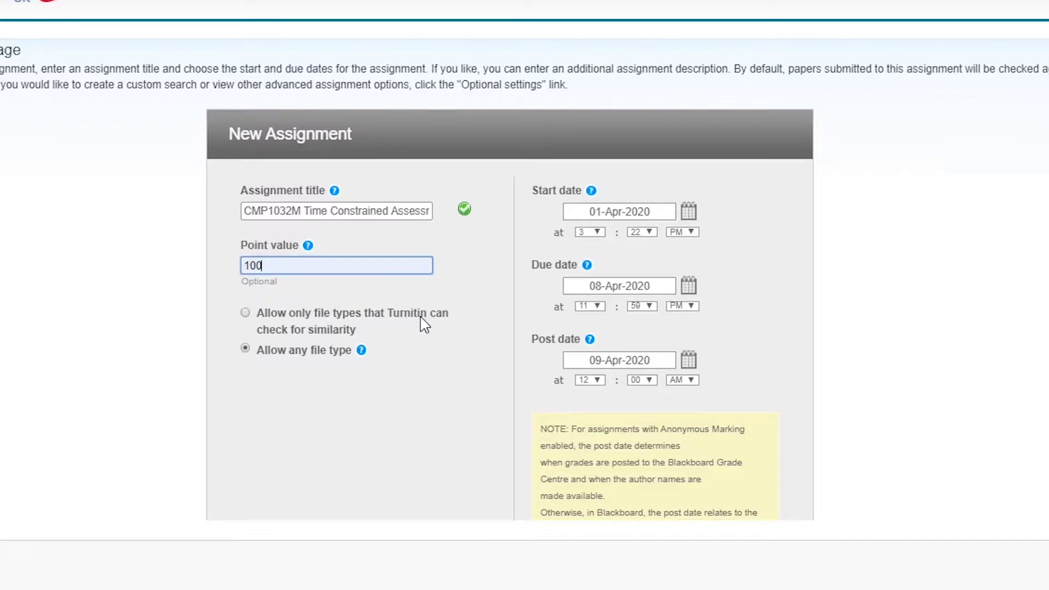
Set the assignment's start date to 04-May-2020 at 1:30 PM.
click(690, 217)
click(683, 238)
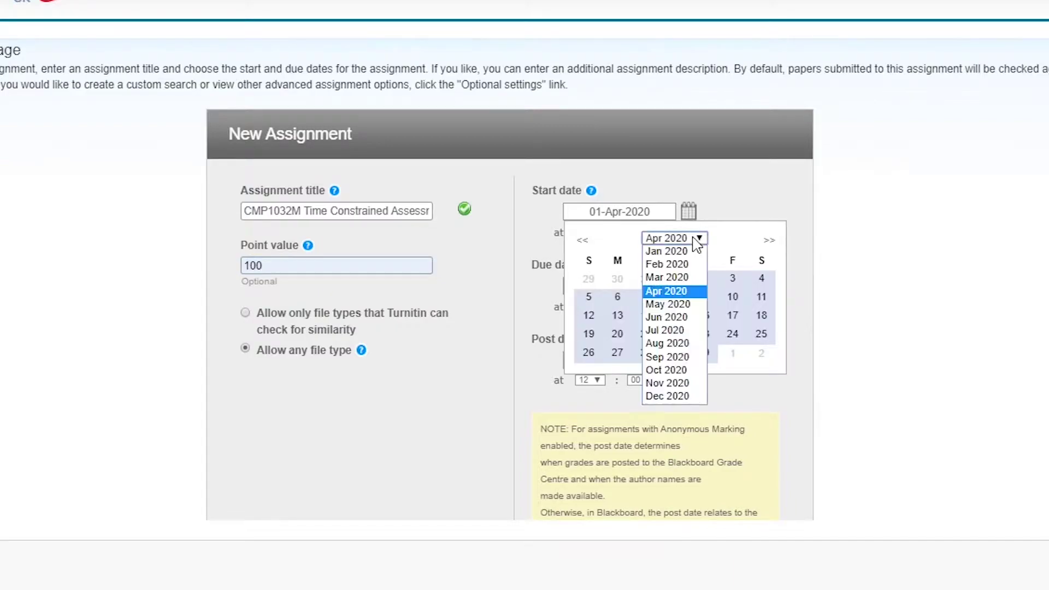
click(668, 304)
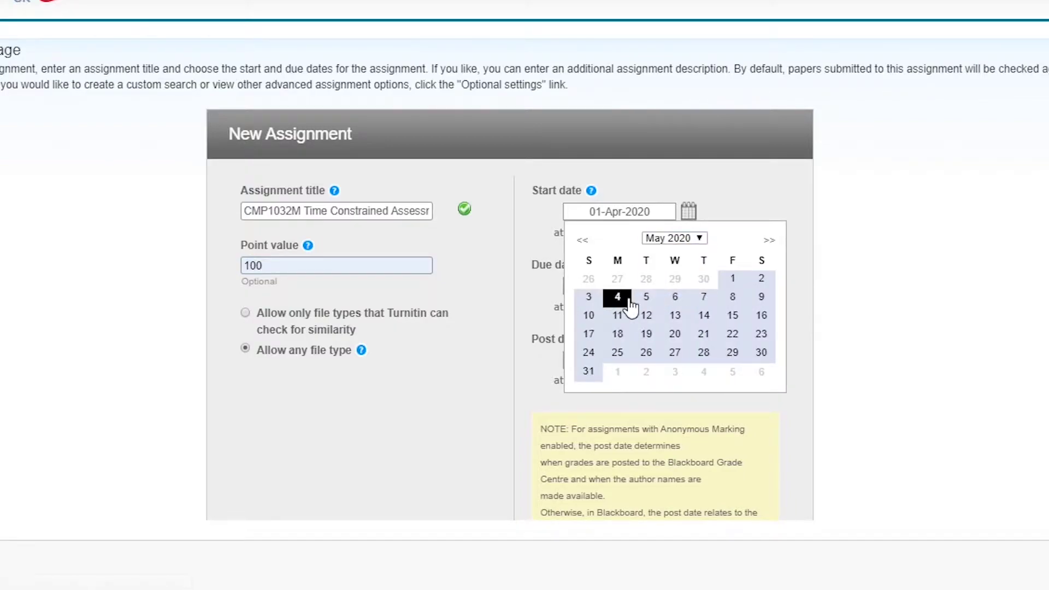
click(622, 298)
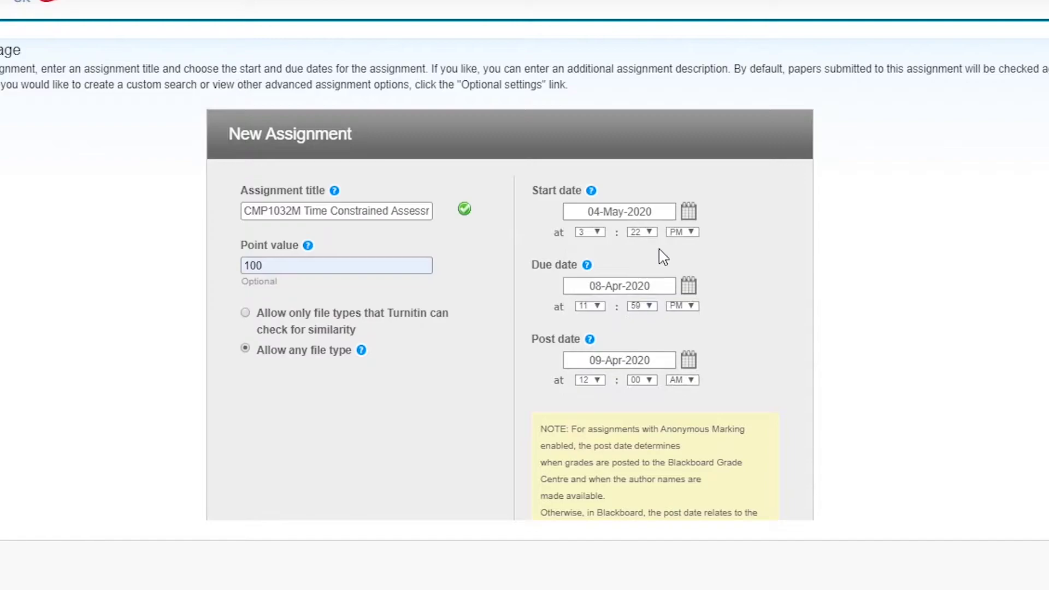
click(603, 238)
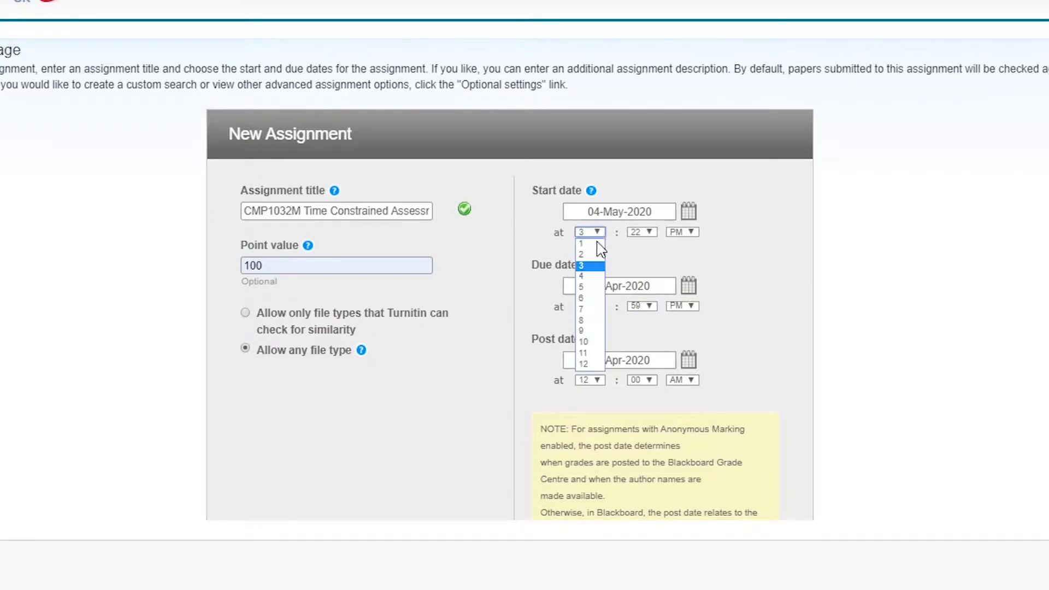
click(593, 244)
click(656, 233)
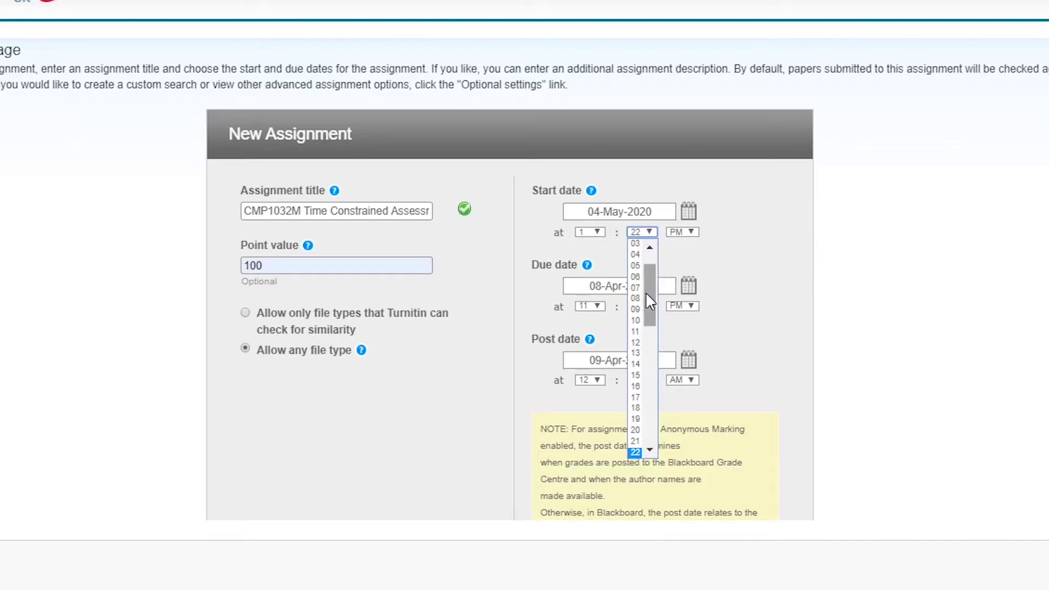
scroll(653, 323, down, 4)
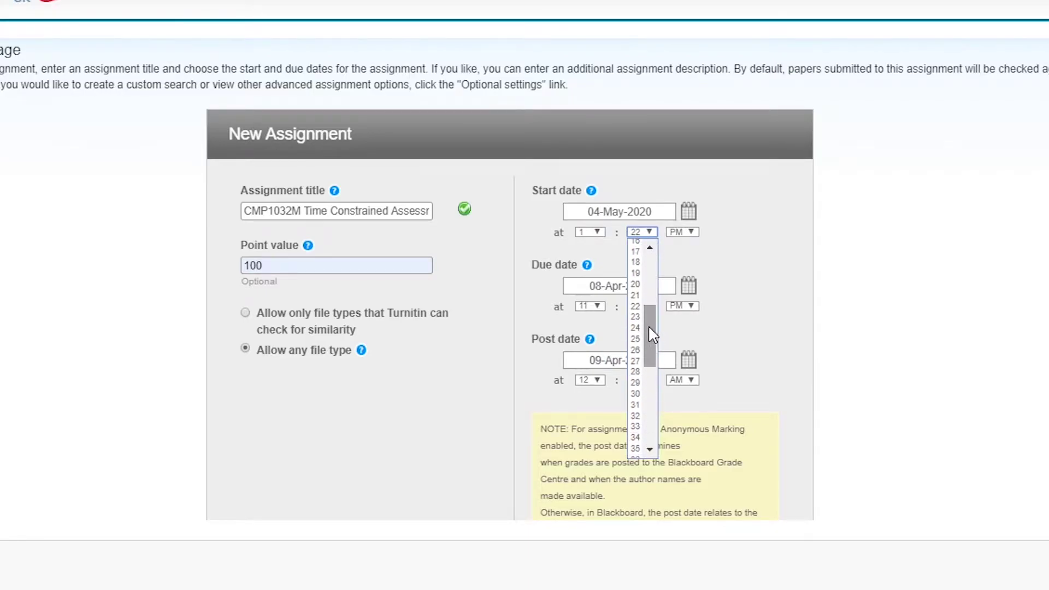
click(634, 394)
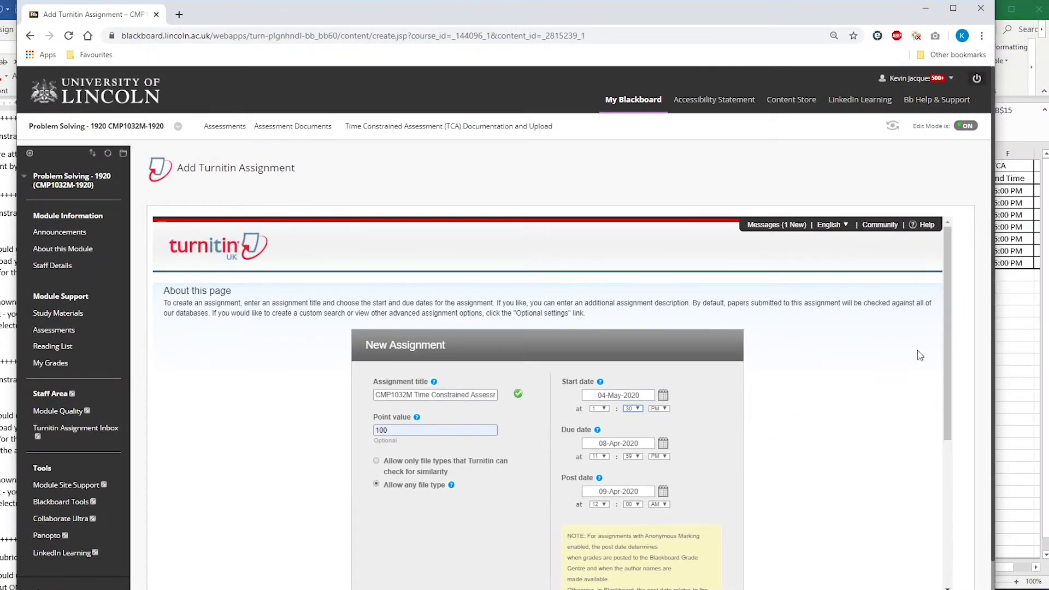
Check the standard TCA times in the Excel sheet and set the assignment's due date to 04-May-2020 at 6:00 PM.
click(1044, 304)
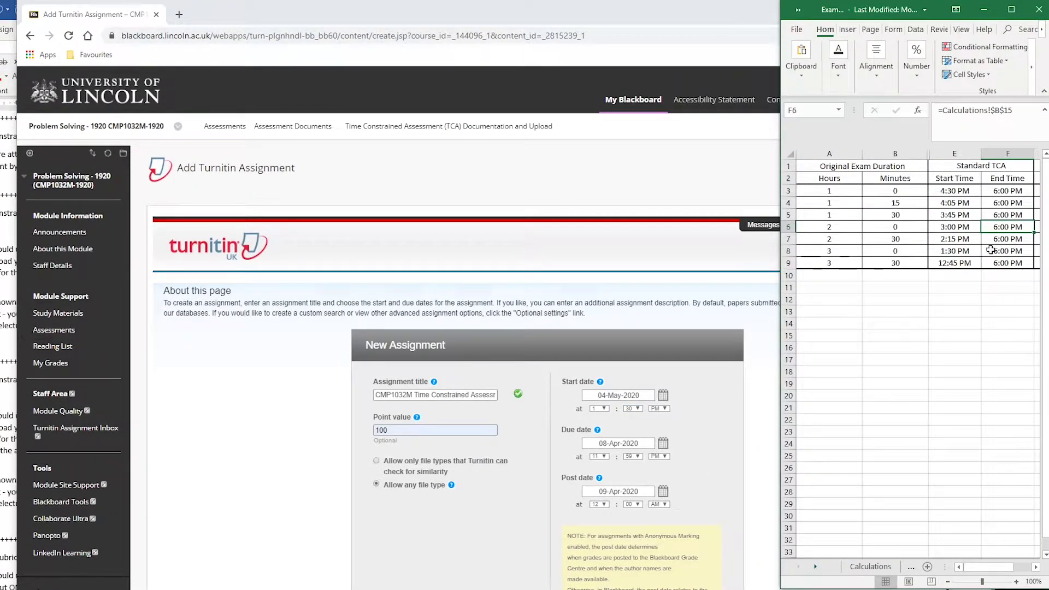
click(731, 438)
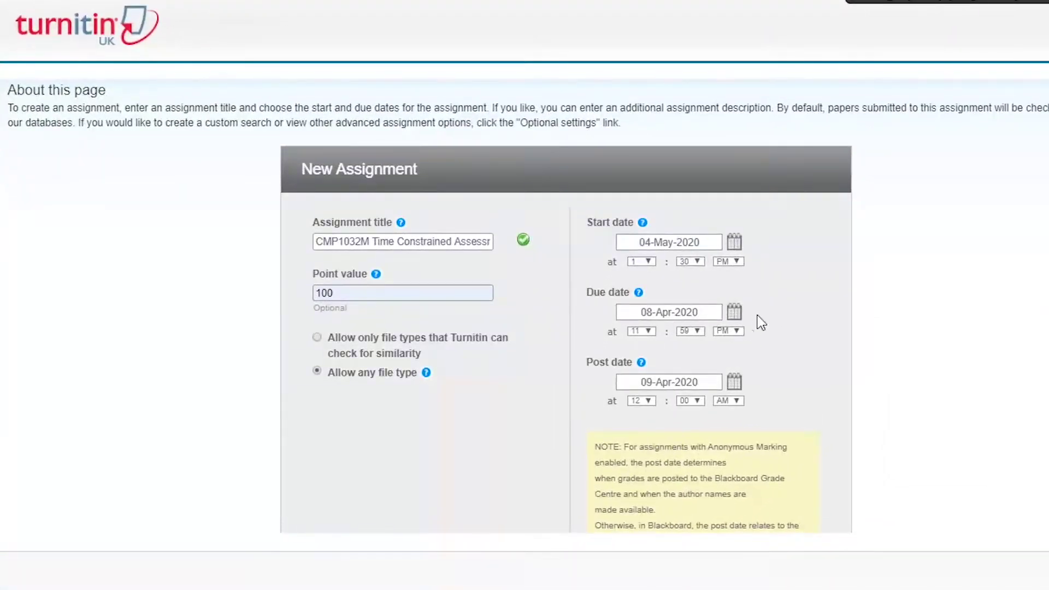
click(697, 379)
click(720, 338)
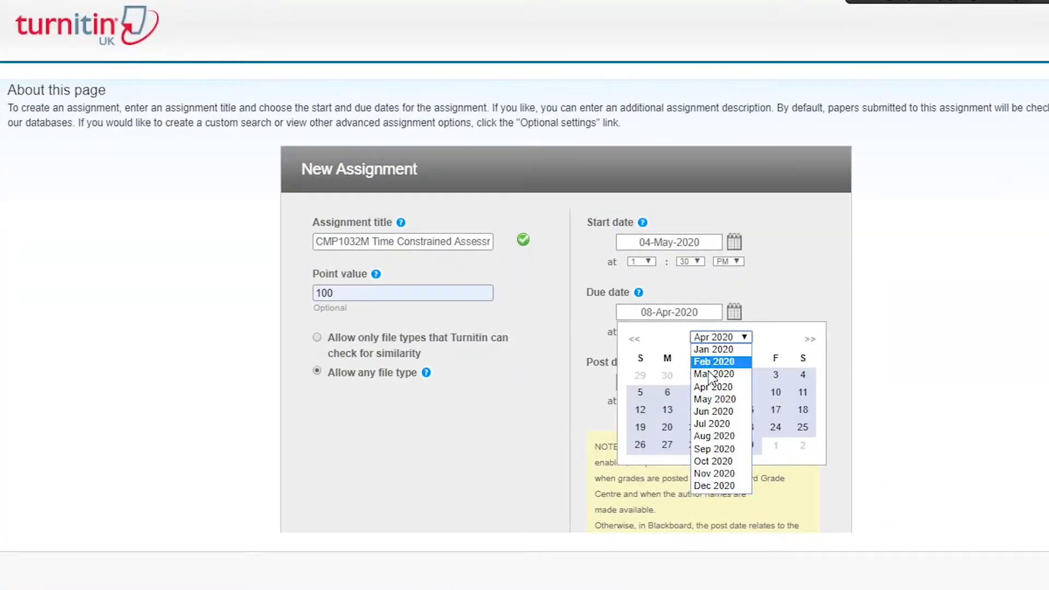
click(709, 403)
click(666, 393)
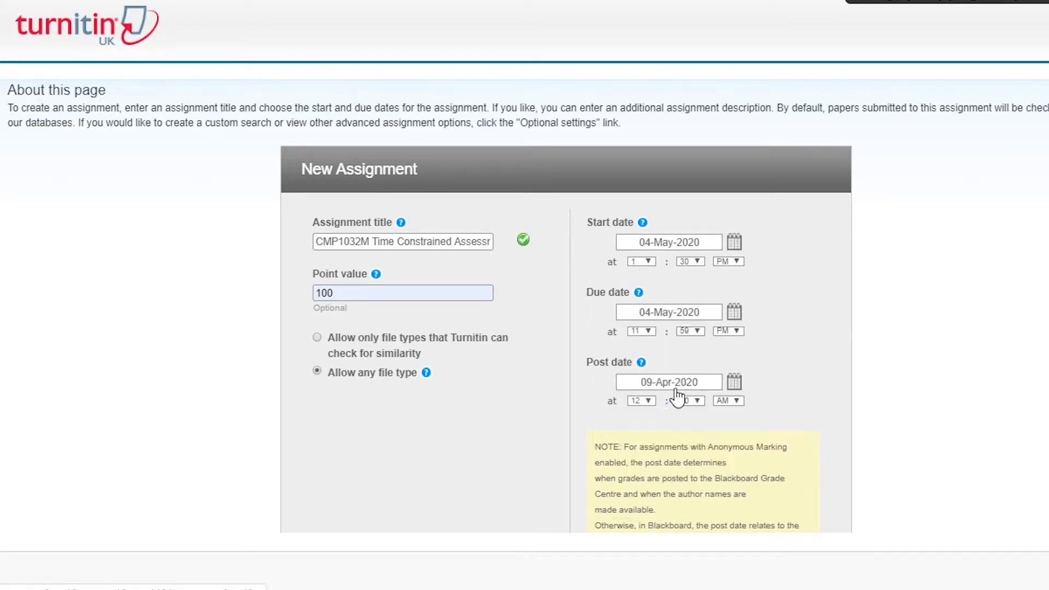
click(646, 334)
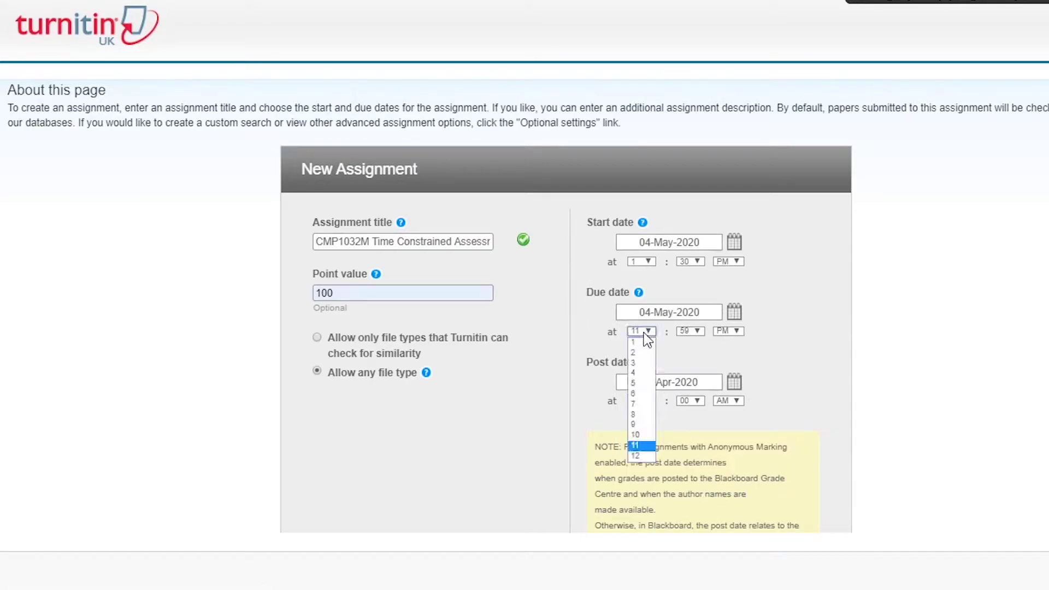
click(634, 393)
click(694, 331)
scroll(698, 347, up, 13)
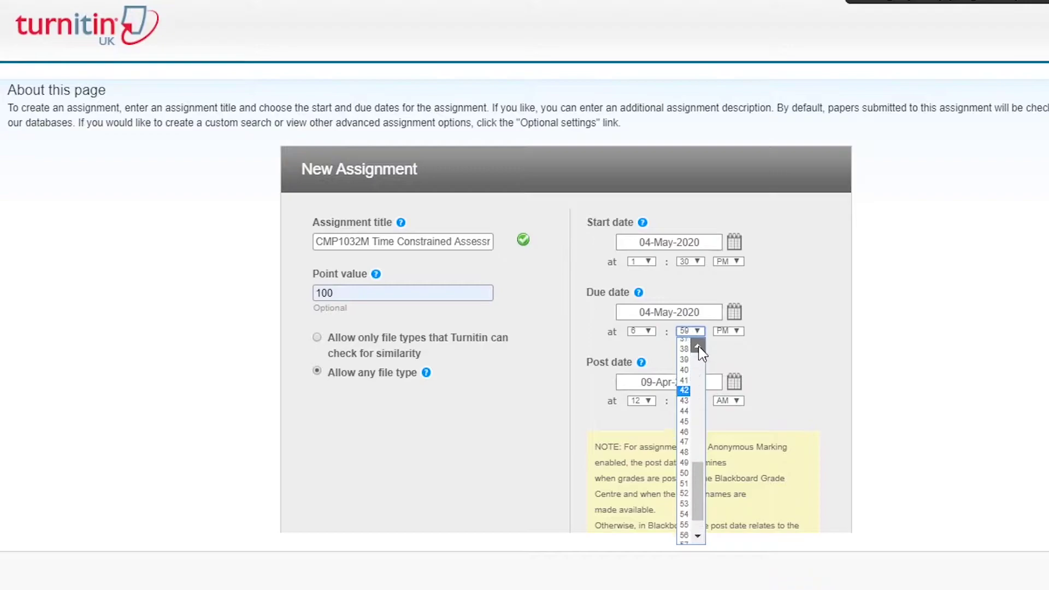
click(687, 344)
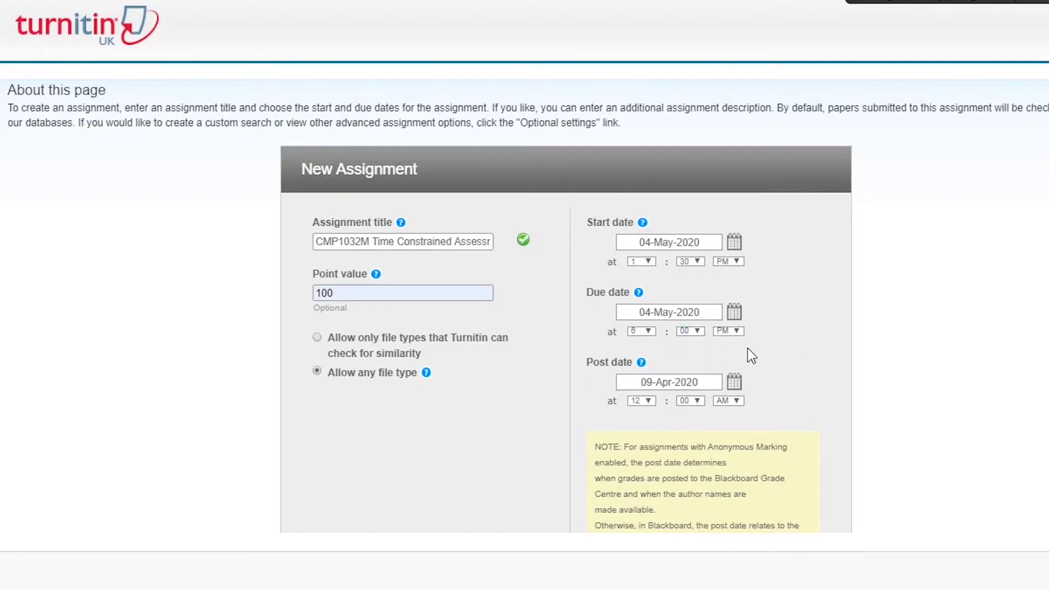
click(780, 346)
Set the assignment's post date to 29-Jun-2020, keeping the 12:00 AM time.
scroll(778, 345, down, 2)
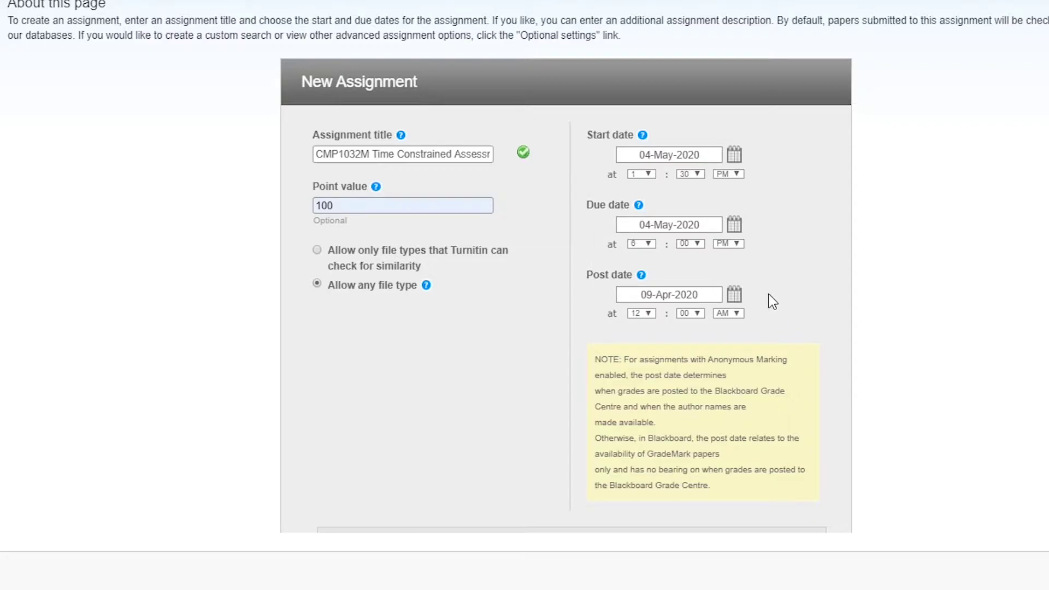
click(734, 295)
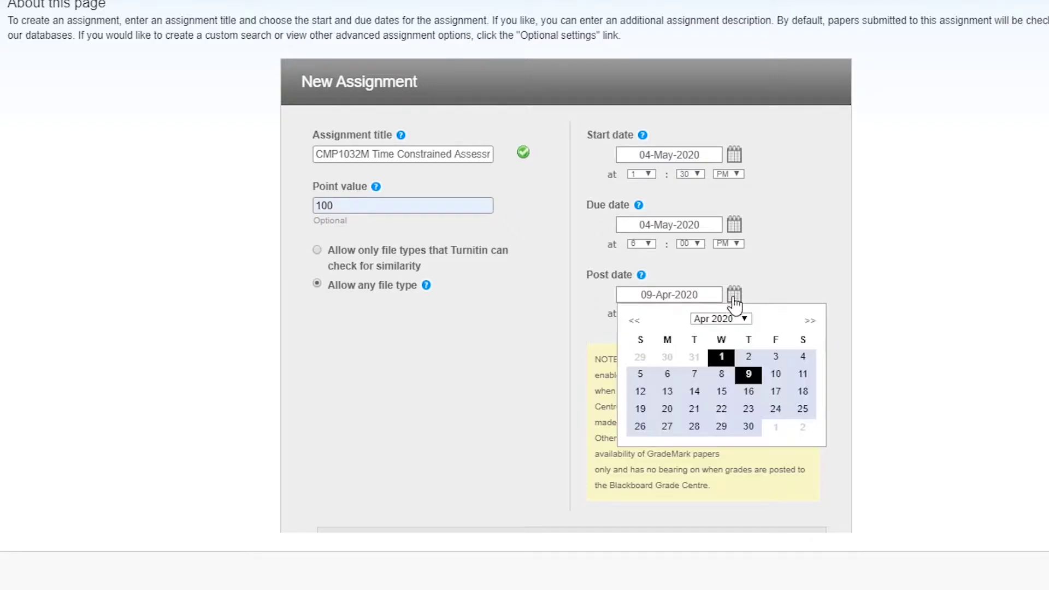
click(742, 319)
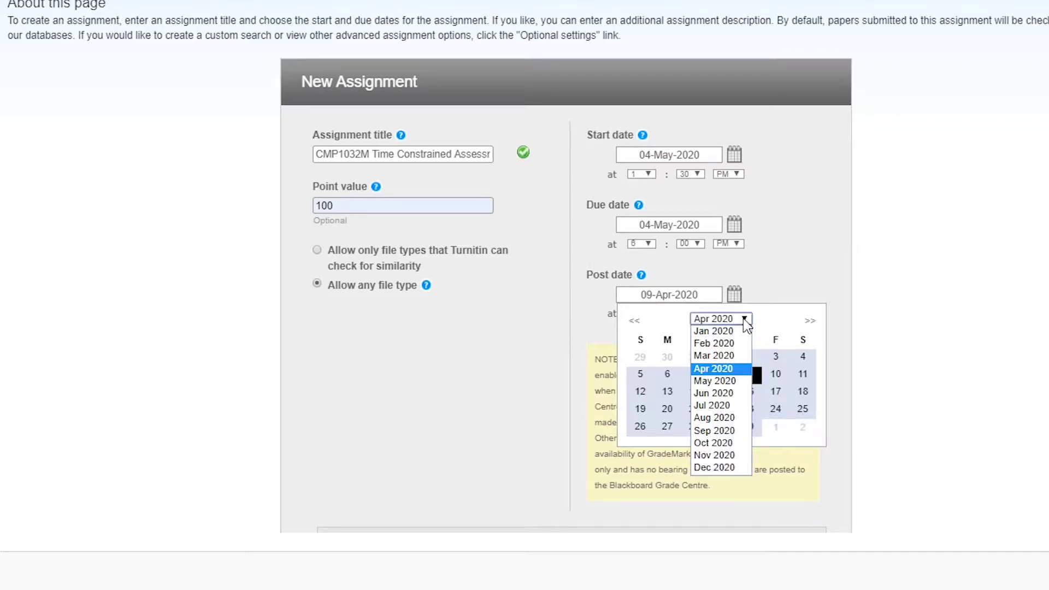
click(716, 393)
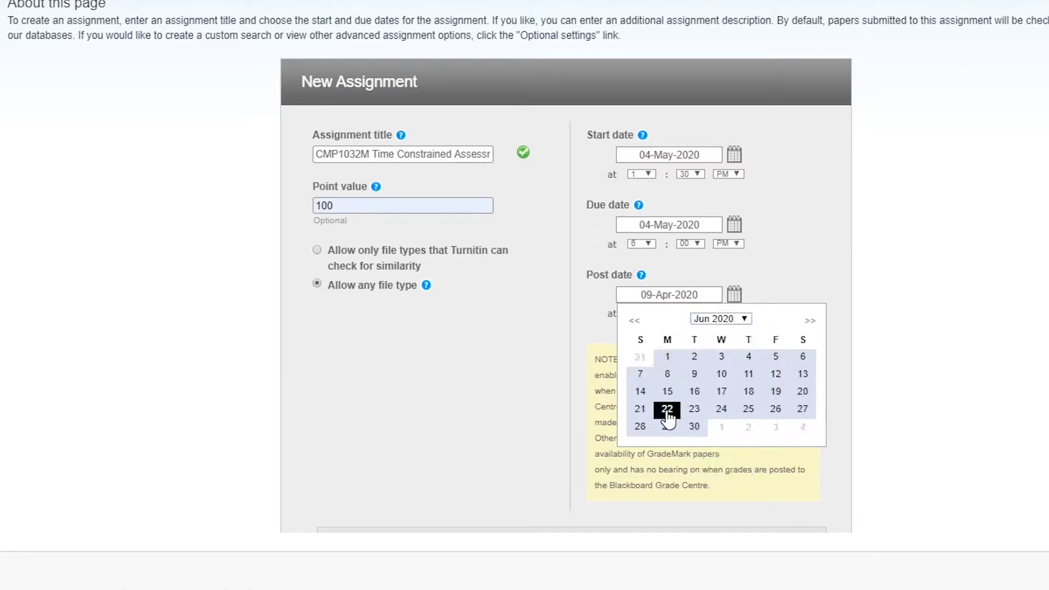
click(667, 426)
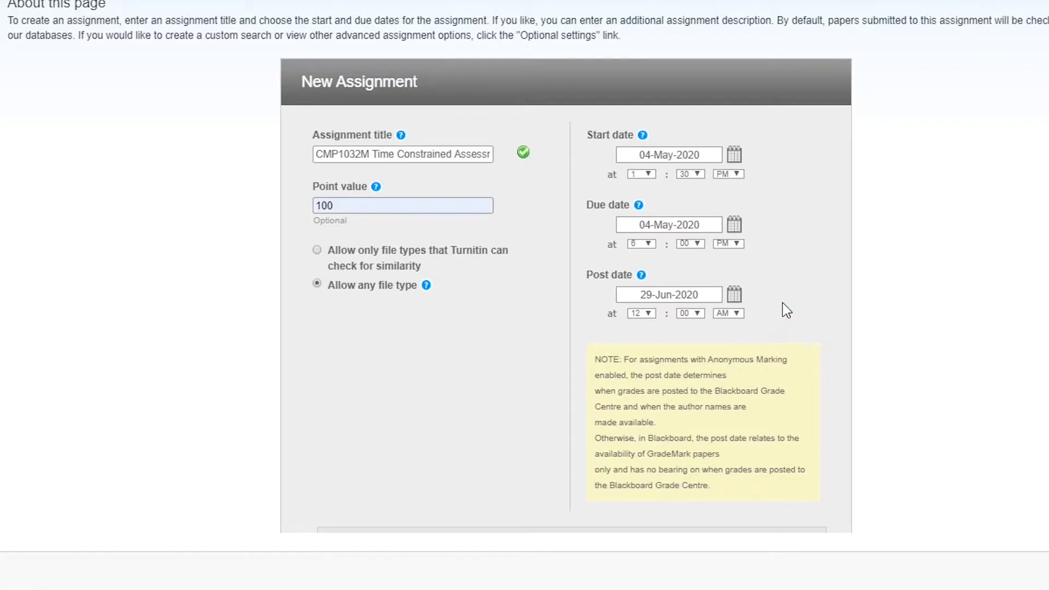
Expand the assignment's optional settings to reach the special instructions and submission options.
scroll(786, 309, down, 5)
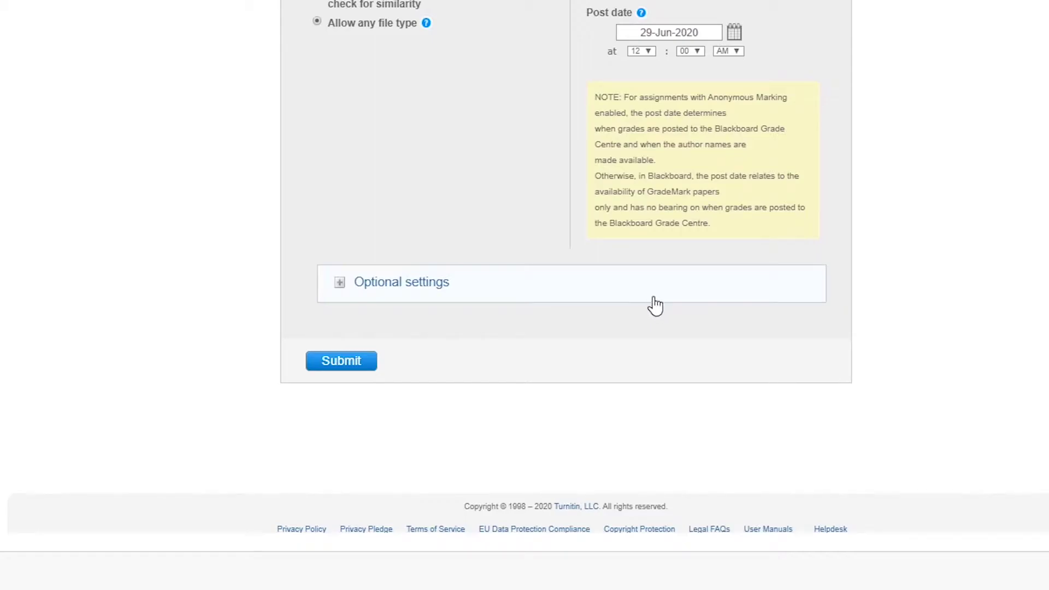
click(375, 288)
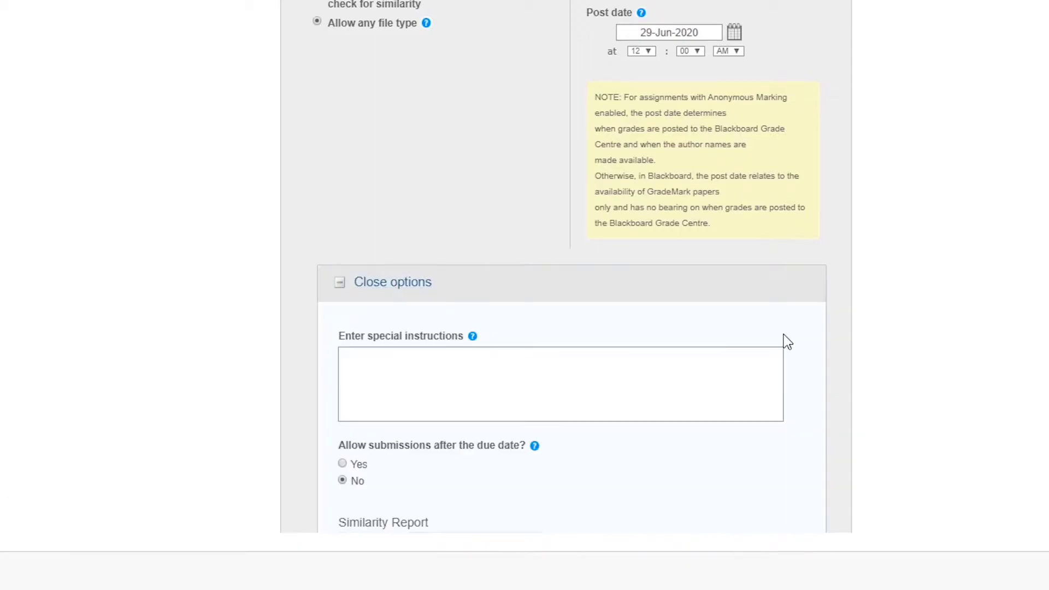
scroll(787, 342, down, 3)
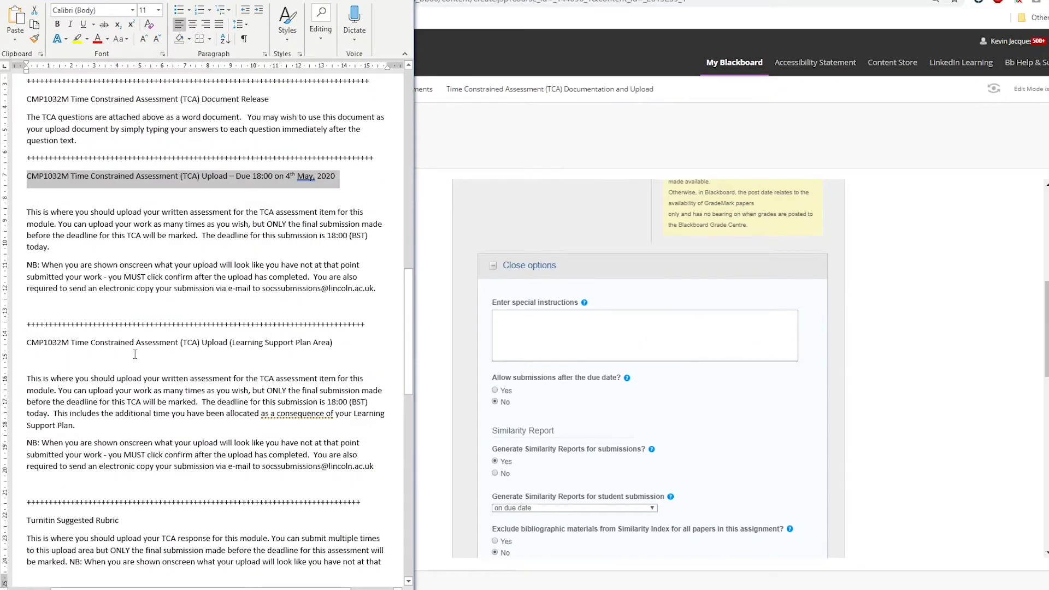
In the Word document, copy the full text under the Turnitin Suggested Rubric heading, through "appropriately acknowledged".
scroll(55, 344, down, 5)
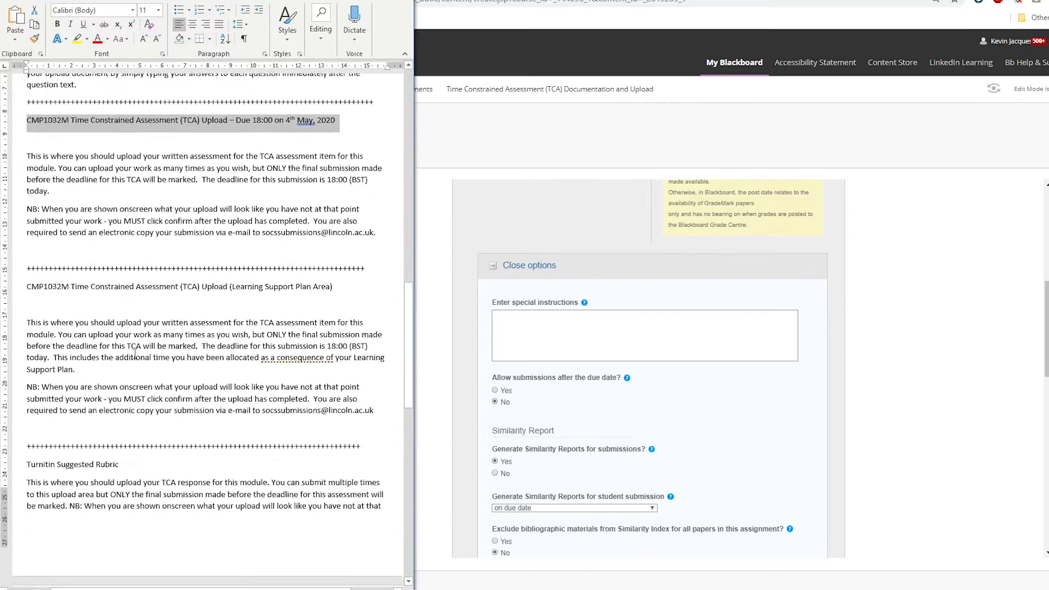
scroll(139, 362, down, 4)
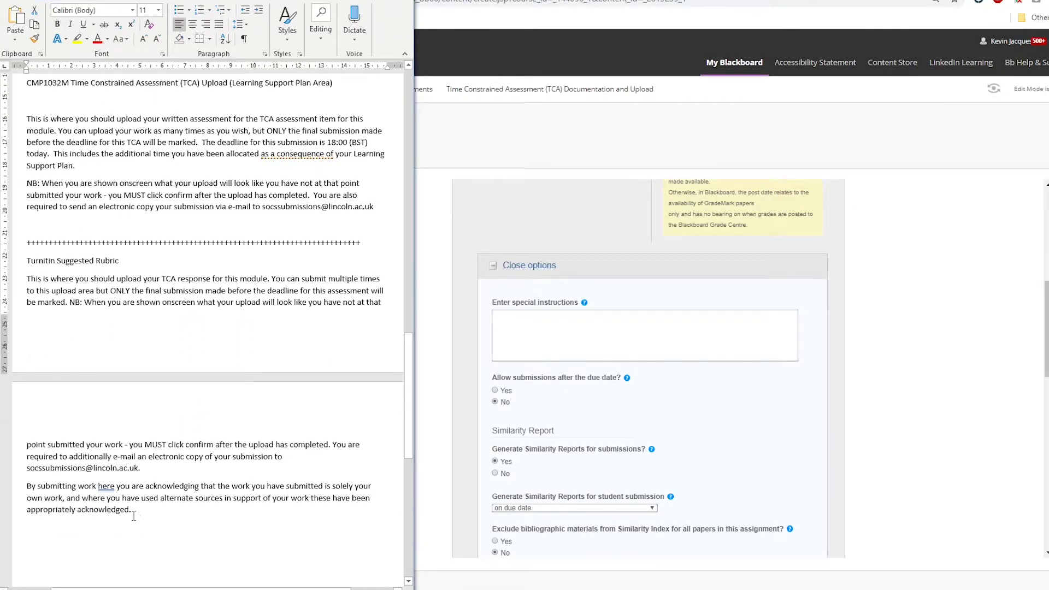
drag(134, 510, 30, 282)
key(ctrl+c)
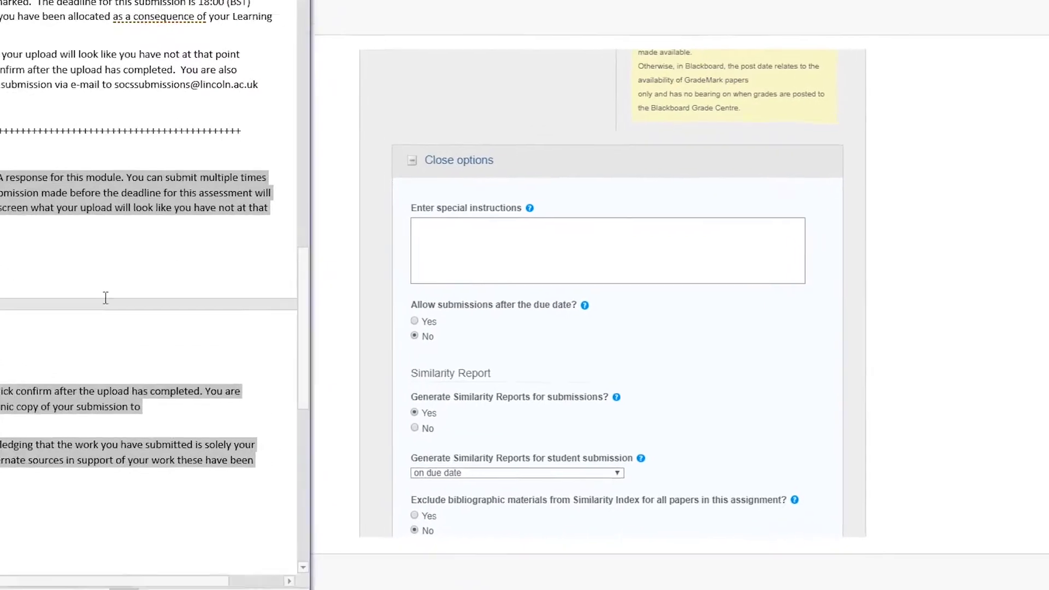
Paste the copied Turnitin submission text into the assignment's special instructions in Blackboard.
click(558, 338)
key(ctrl+v)
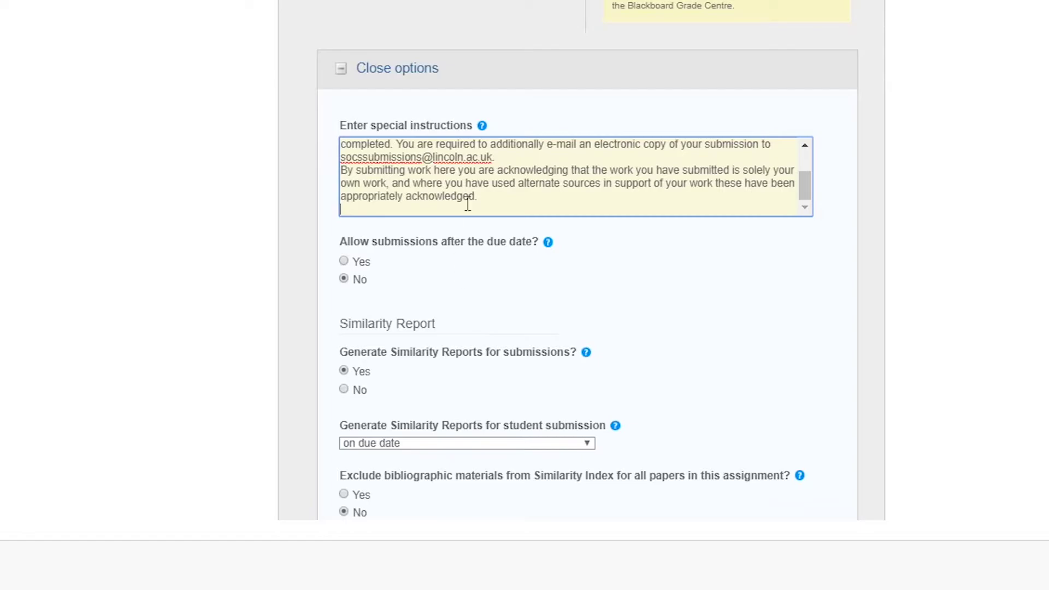
scroll(708, 249, down, 3)
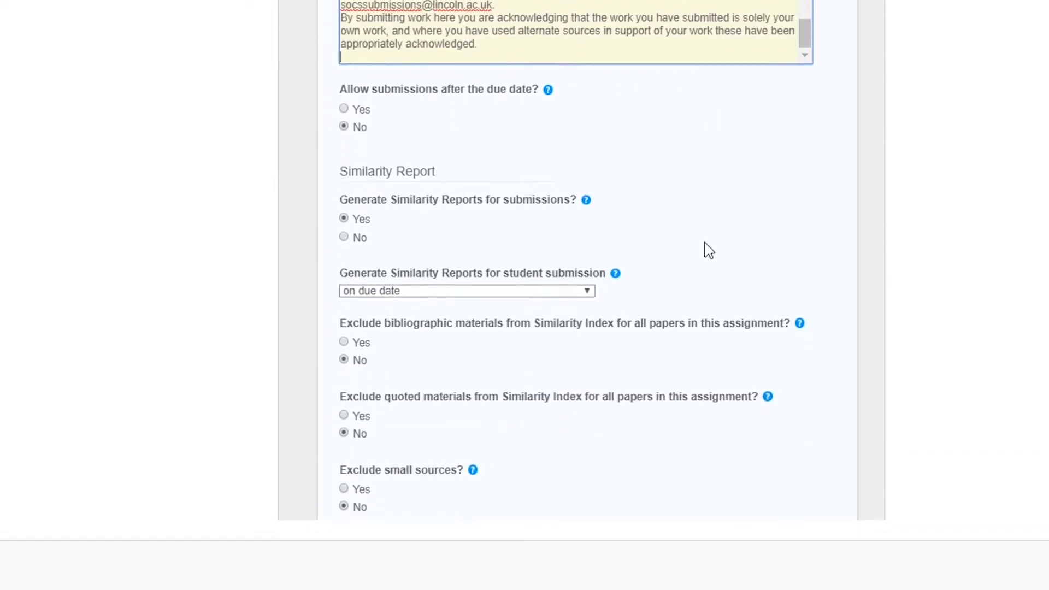
scroll(705, 267, up, 3)
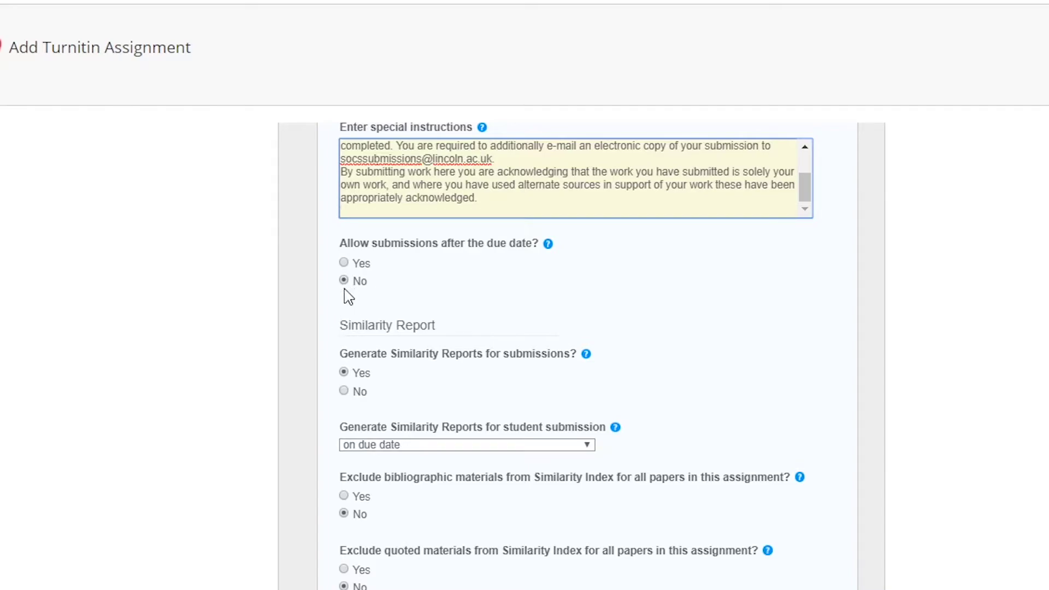
Review the assignment's dates, late submission, similarity report, grade release, anonymous marking, paper repository and rubric settings.
scroll(733, 307, up, 8)
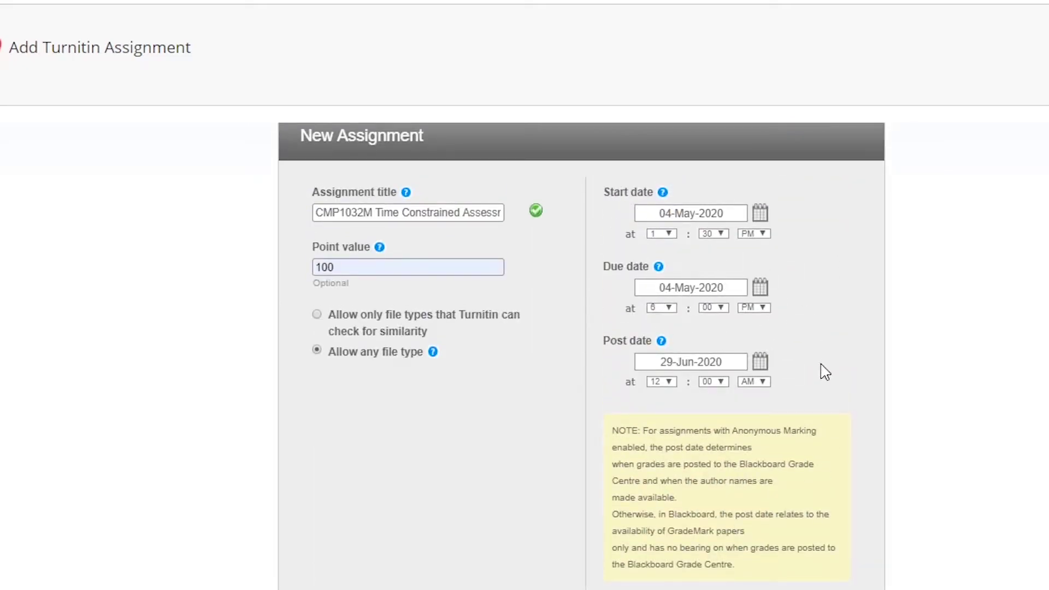
scroll(824, 355, down, 8)
scroll(752, 541, down, 3)
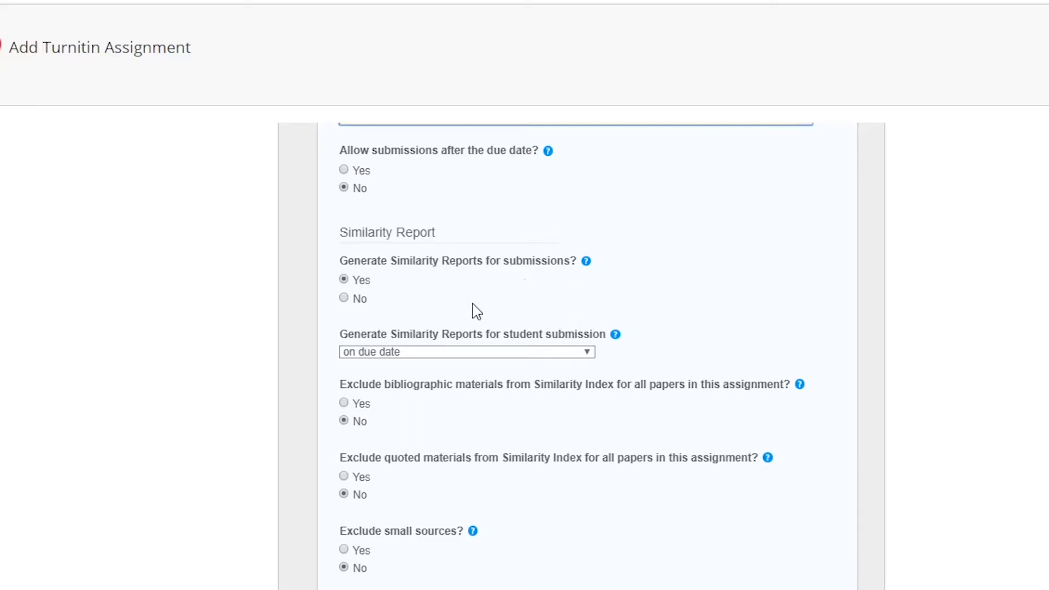
scroll(634, 301, down, 3)
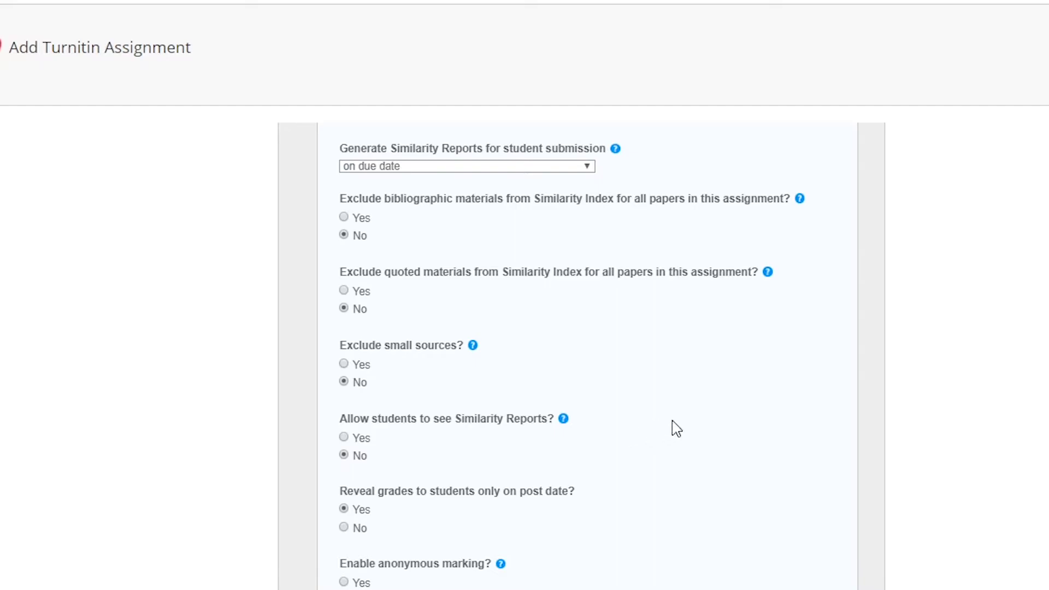
scroll(676, 428, down, 2)
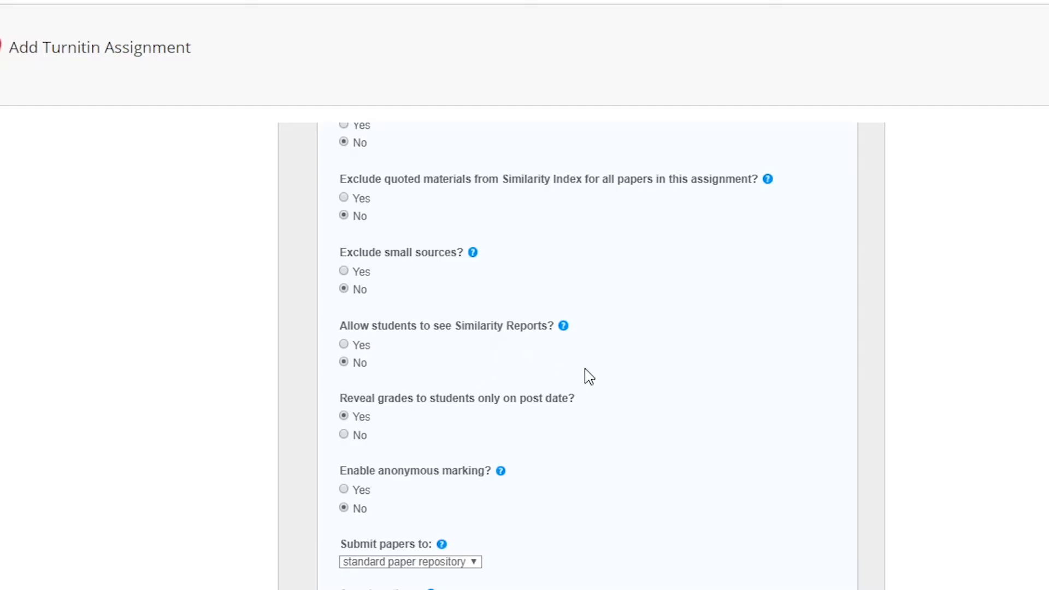
scroll(626, 377, down, 3)
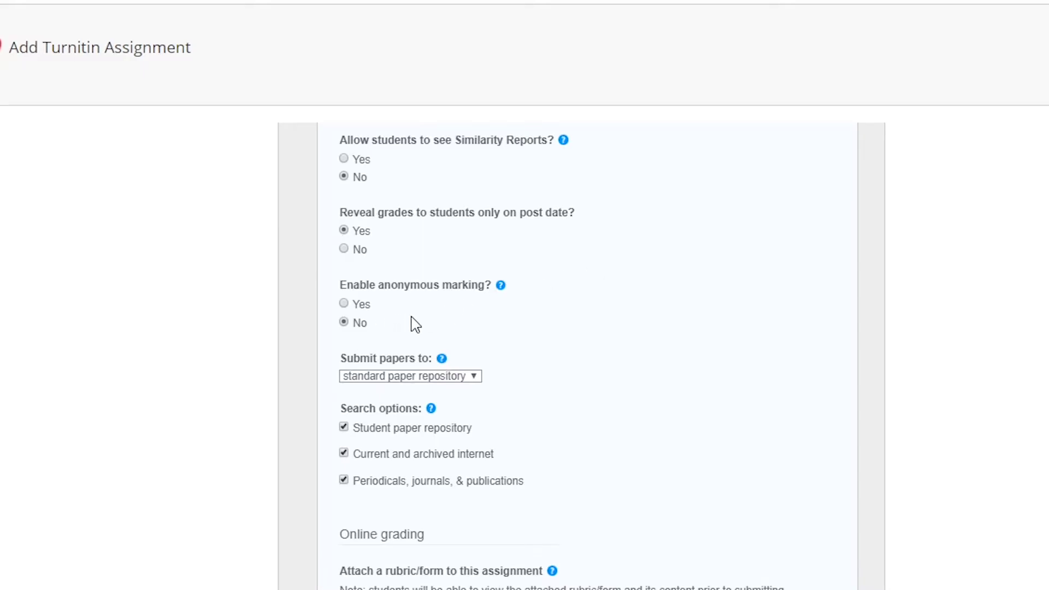
scroll(530, 349, down, 2)
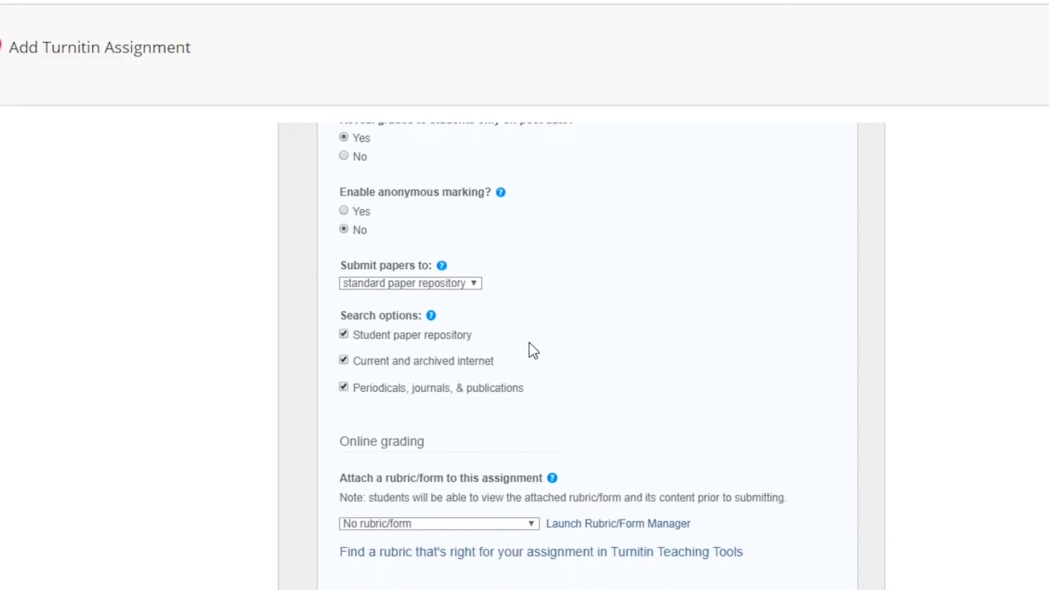
scroll(533, 350, down, 2)
scroll(533, 350, up, 2)
scroll(609, 338, down, 2)
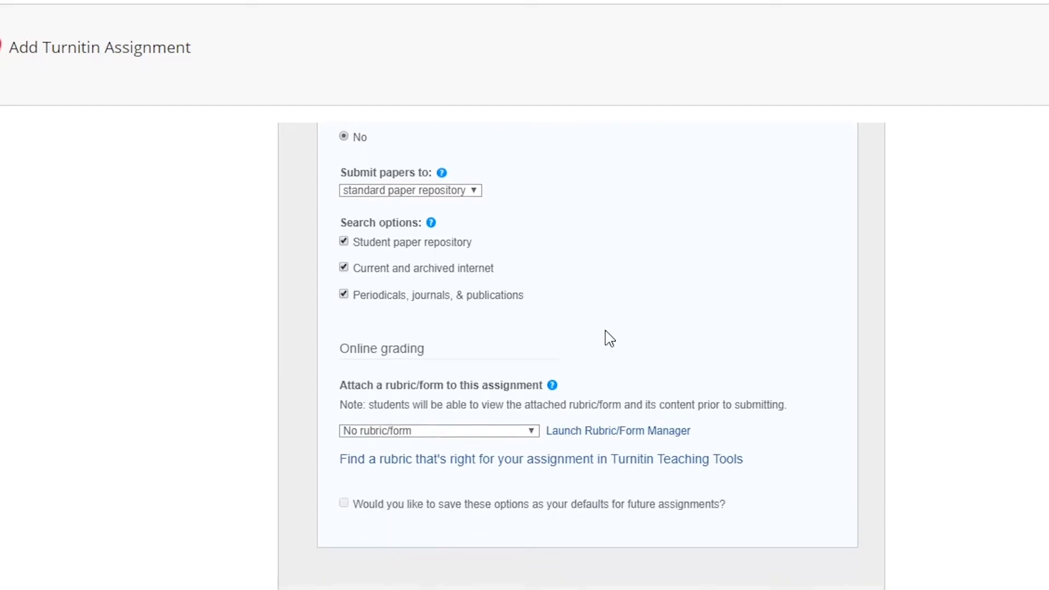
scroll(609, 338, down, 2)
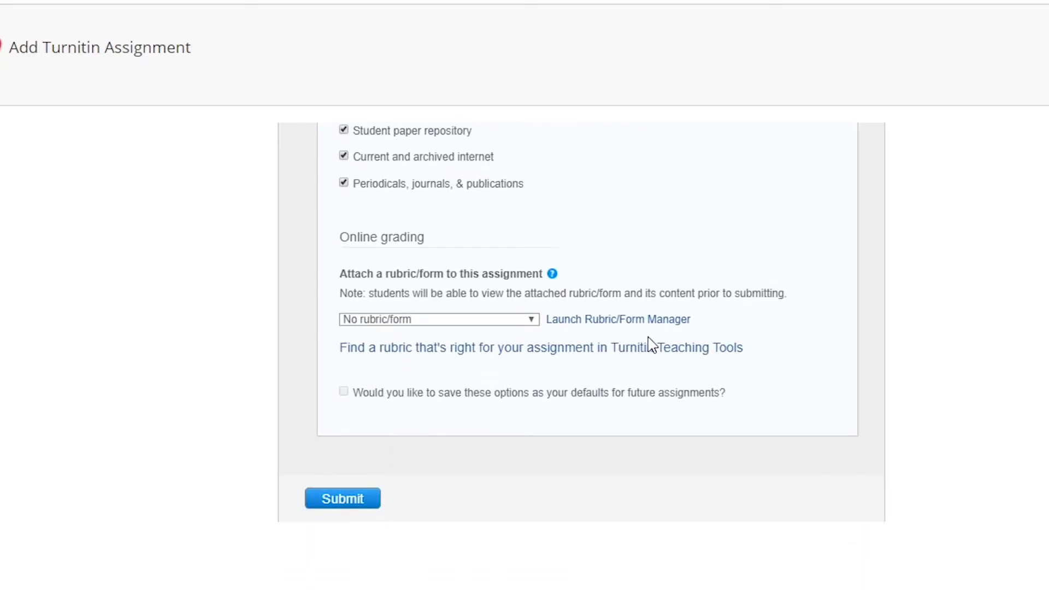
Recheck the optional settings from the special instructions through the similarity exclusions, student report access and anonymous marking.
scroll(657, 459, up, 12)
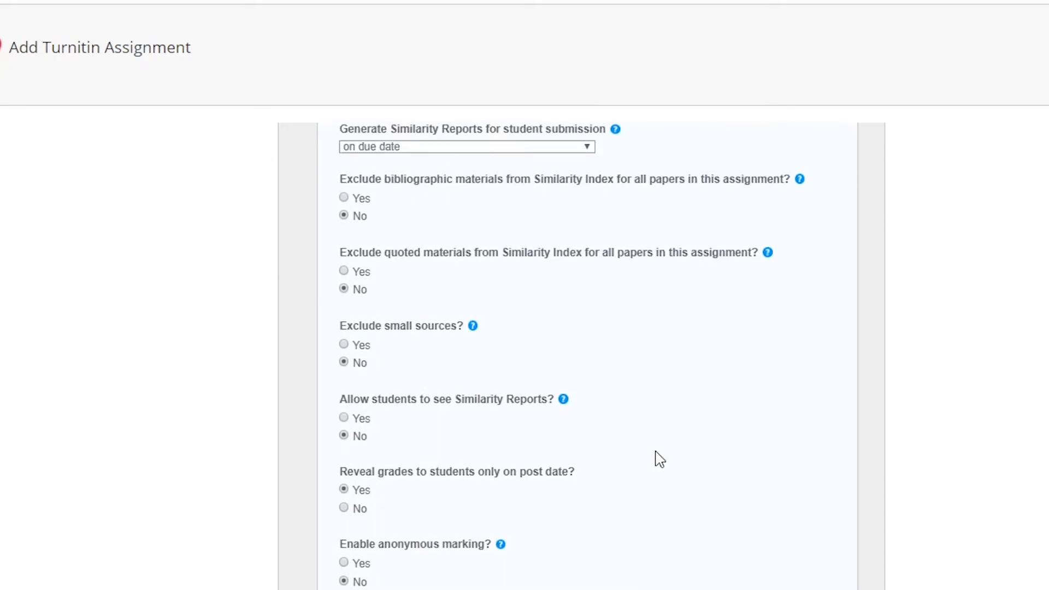
scroll(657, 404, up, 3)
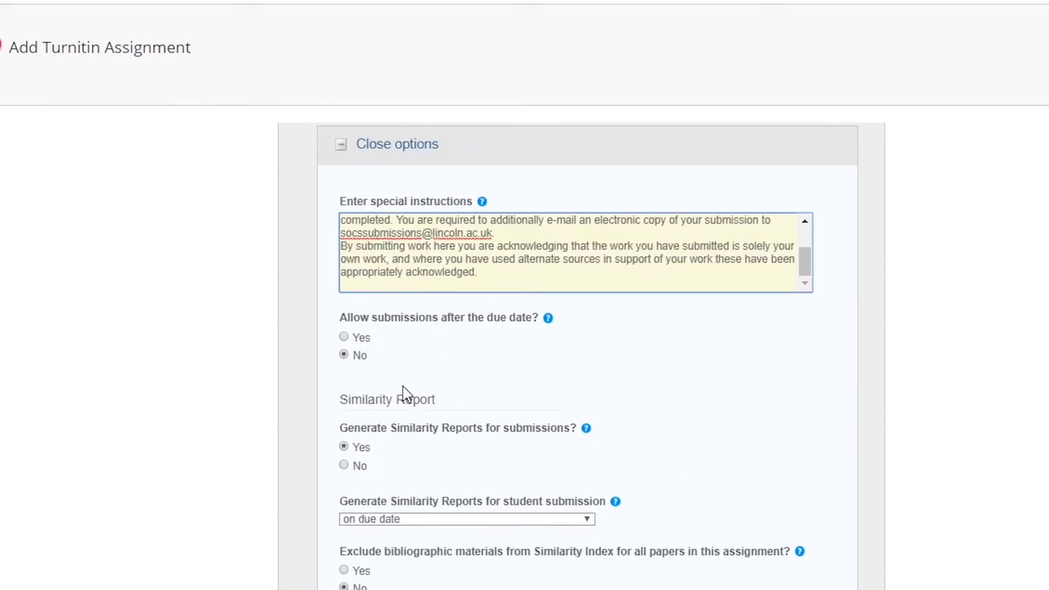
scroll(376, 383, down, 2)
scroll(470, 369, down, 3)
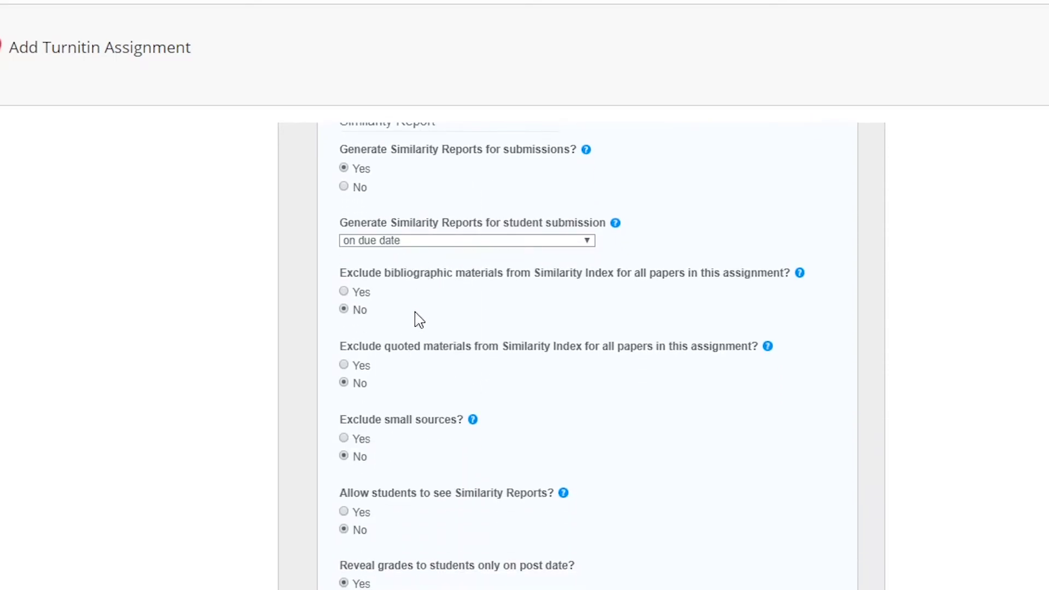
scroll(426, 302, down, 2)
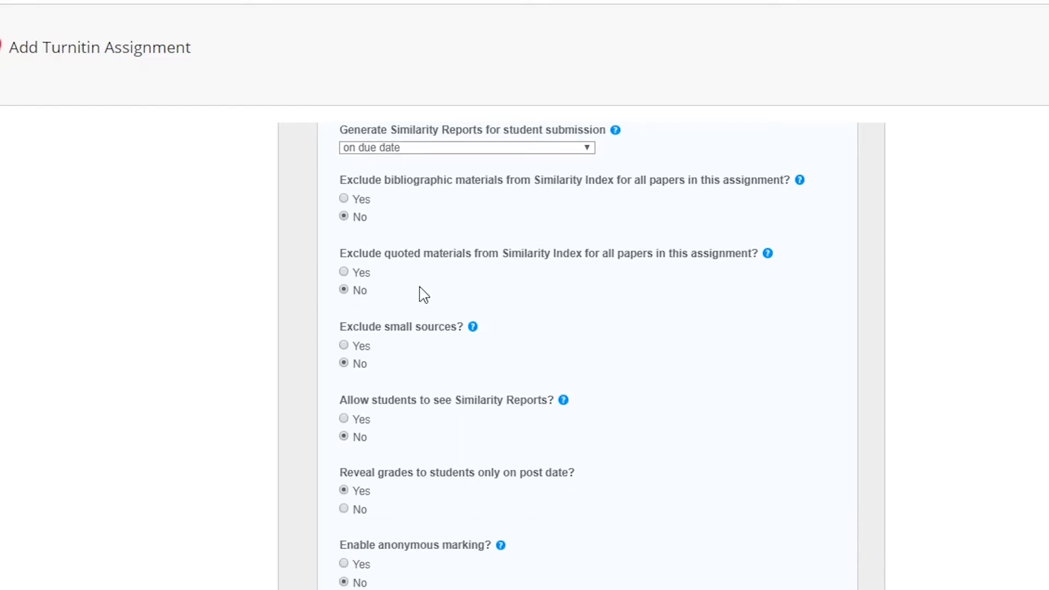
scroll(424, 295, down, 2)
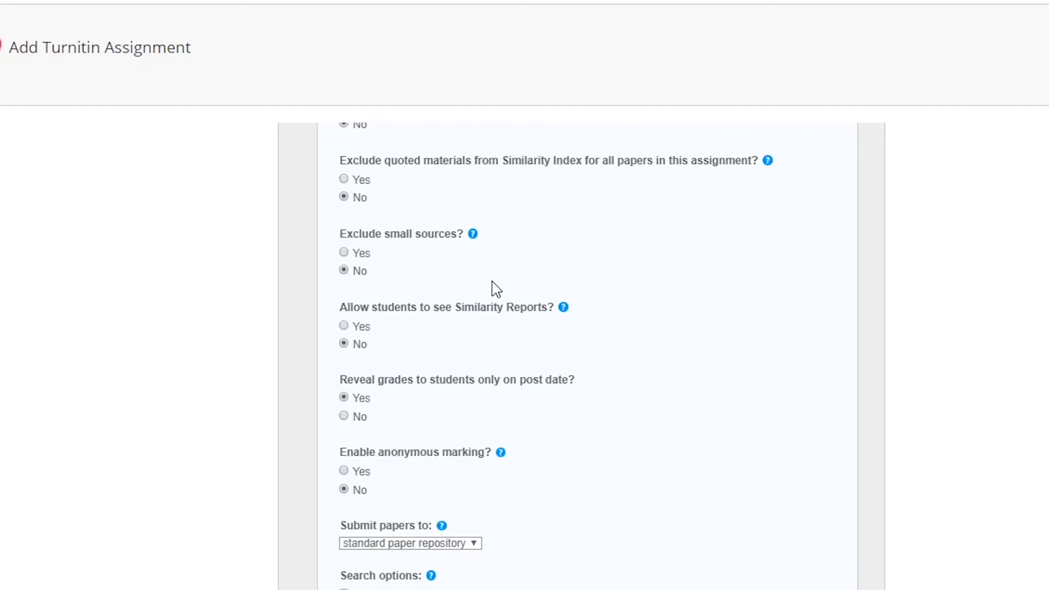
scroll(496, 288, down, 2)
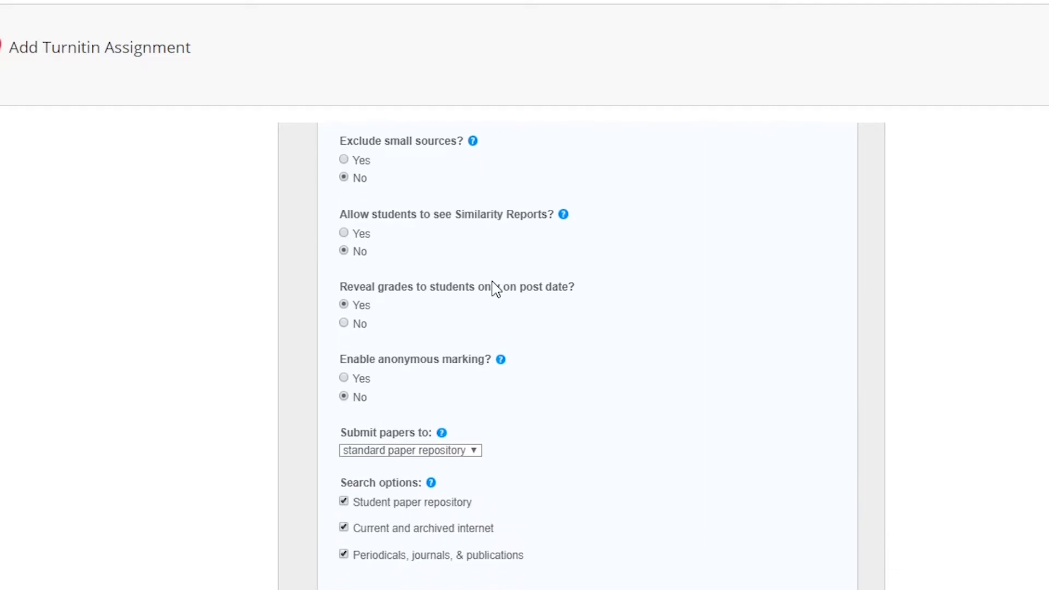
scroll(494, 288, down, 2)
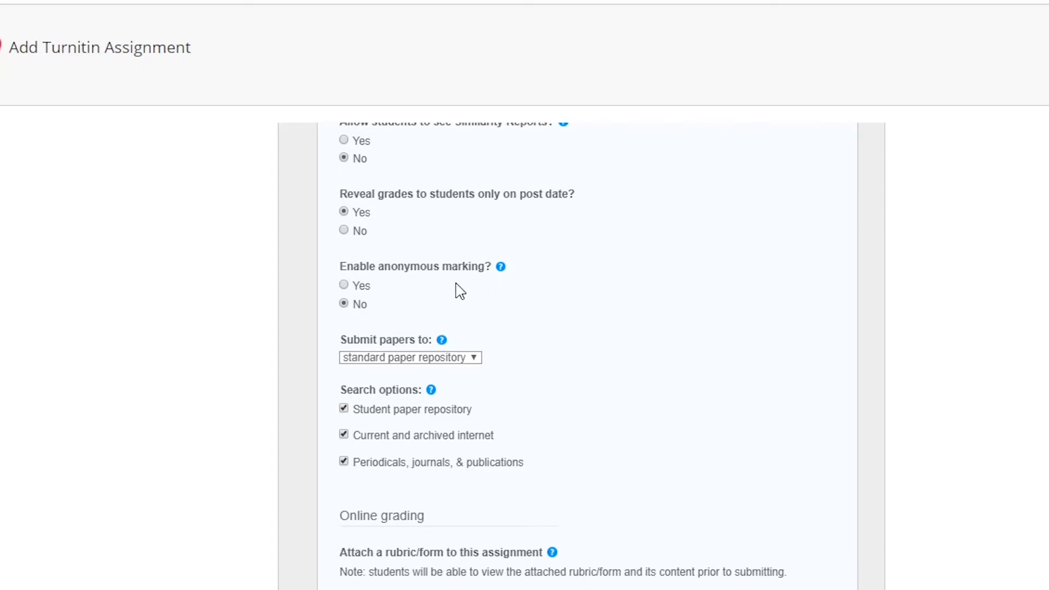
Submit the new Turnitin assignment, accept the post date more than two weeks after the due date, and close the confirmation page.
scroll(464, 297, down, 2)
scroll(522, 369, down, 2)
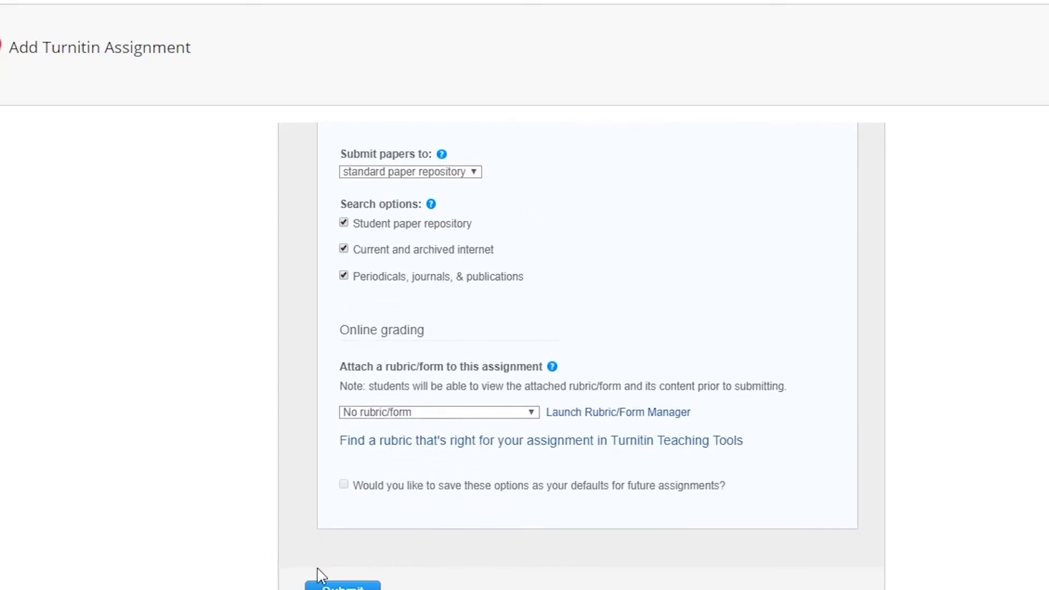
click(339, 586)
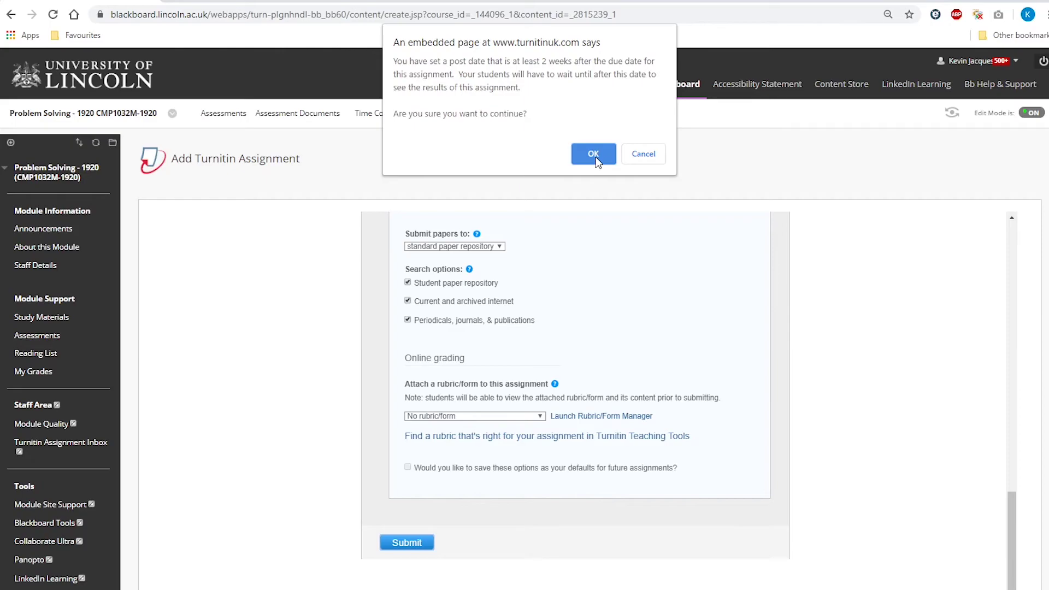
click(595, 157)
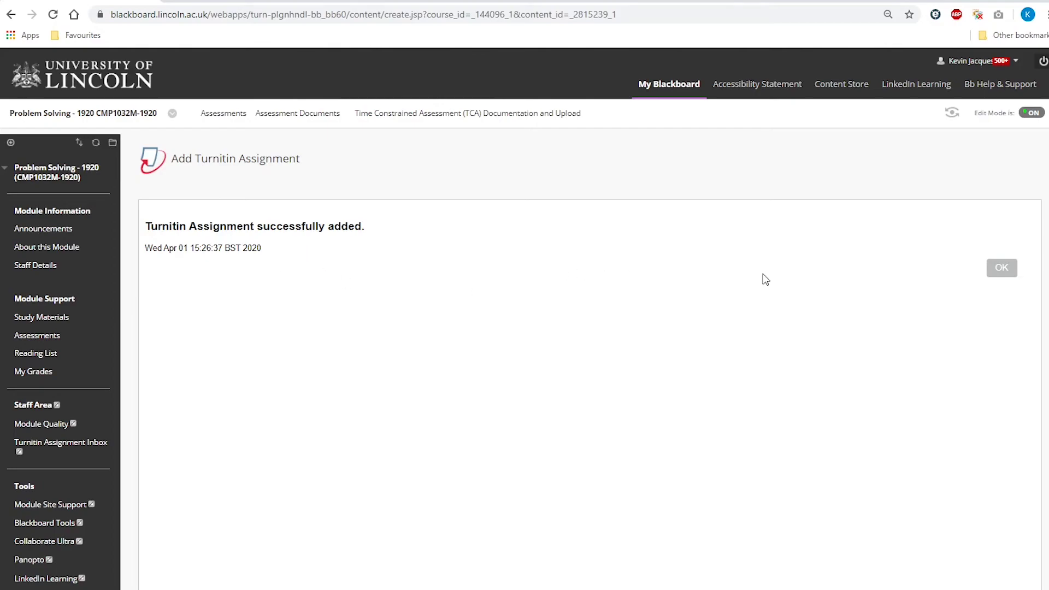
click(1013, 271)
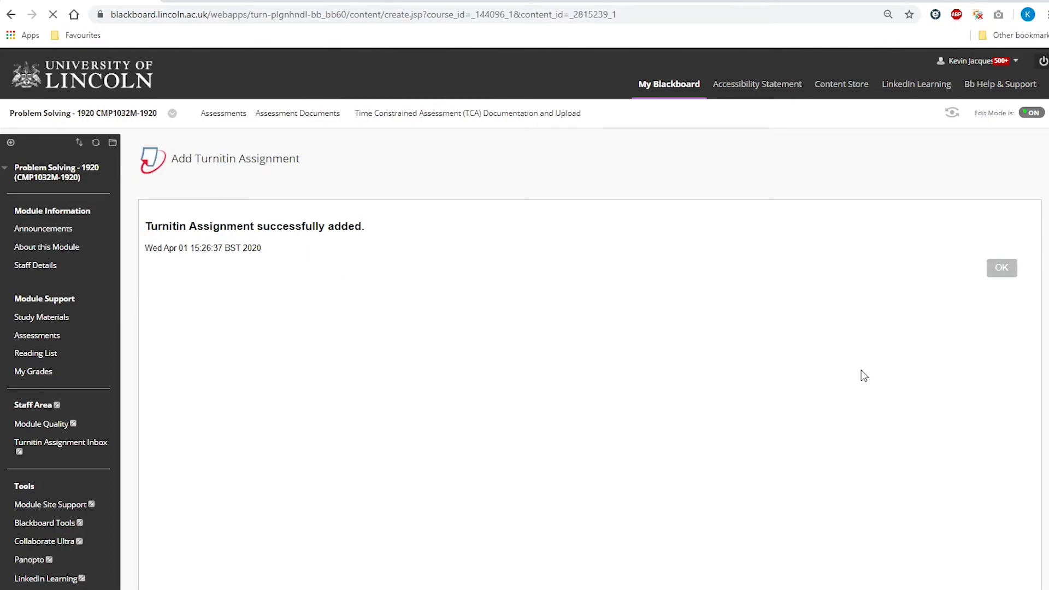